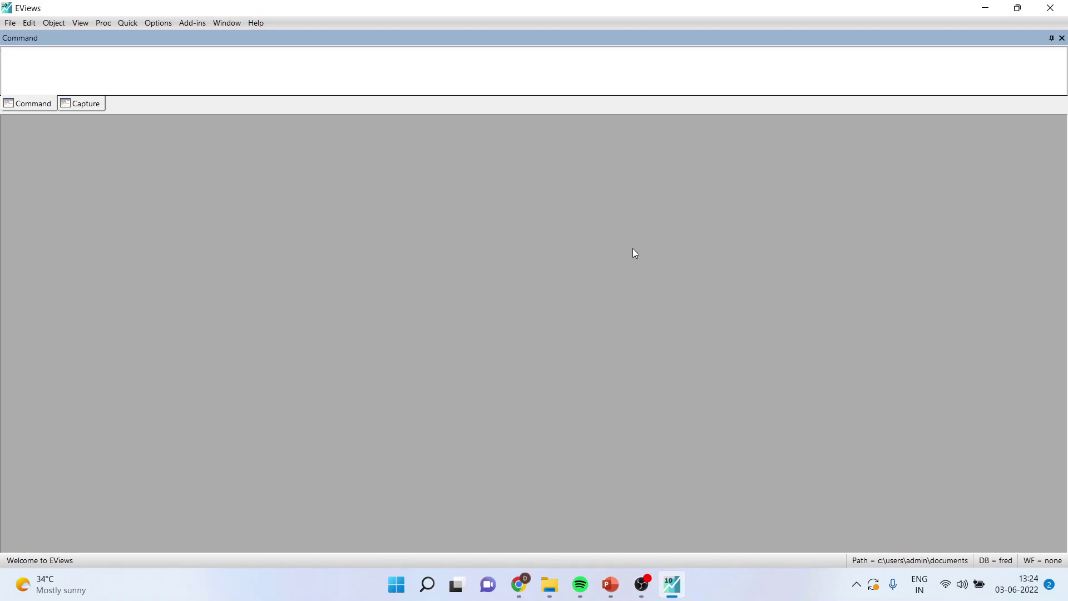
- Open the Workfile Create dialog from File > New > Workfile
{"action": "left_click", "coordinate": [9, 25]}
{"action": "mouse_move", "coordinate": [25, 39]}
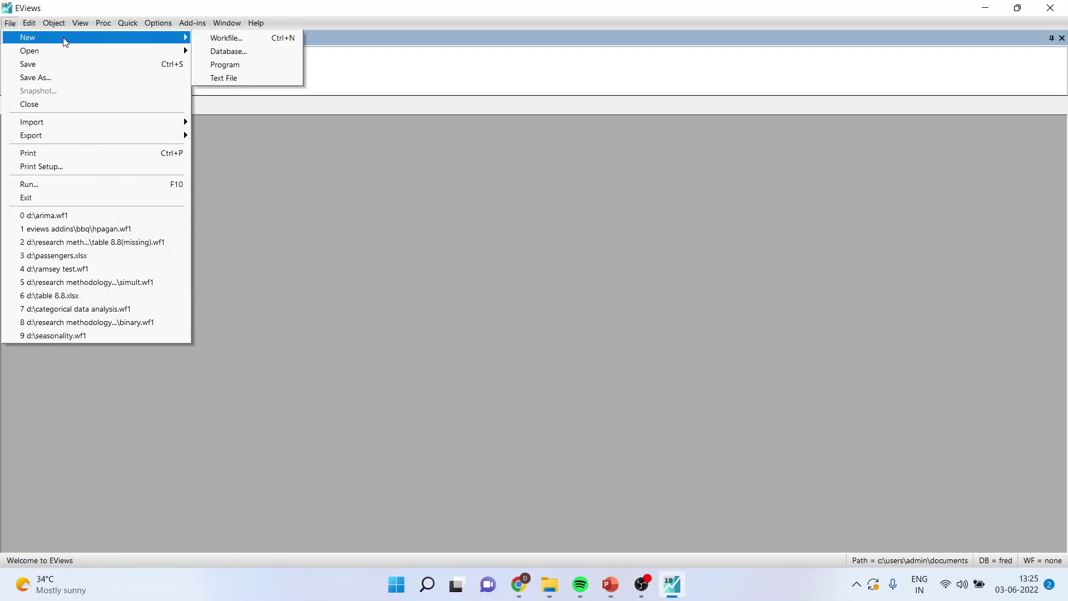
{"action": "left_click", "coordinate": [211, 37]}
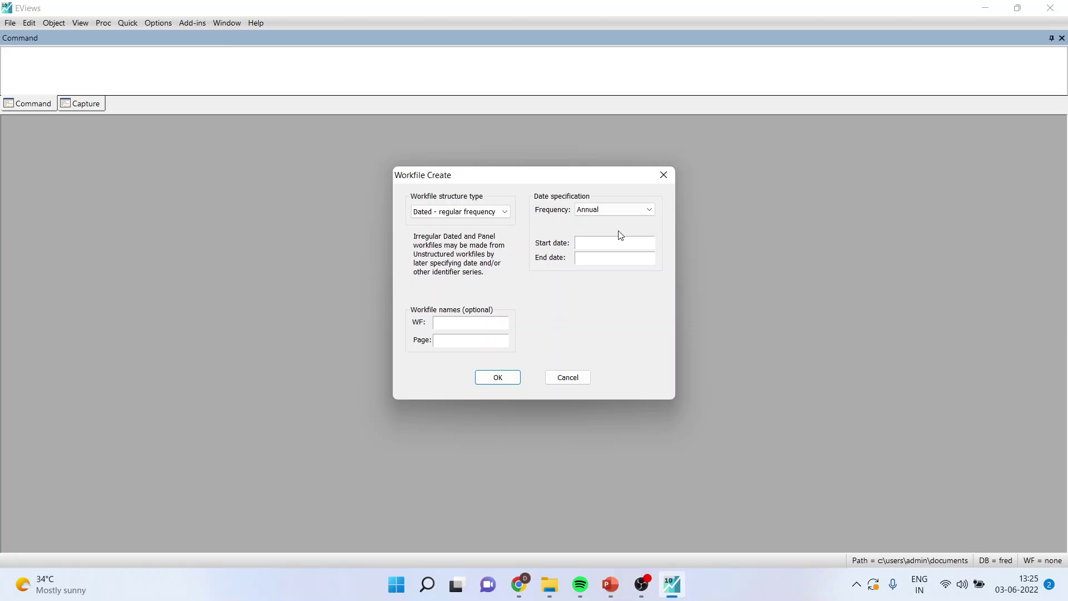
- Open the GDPquarterly workbook from the Downloads folder in Excel
{"action": "left_click", "coordinate": [549, 584]}
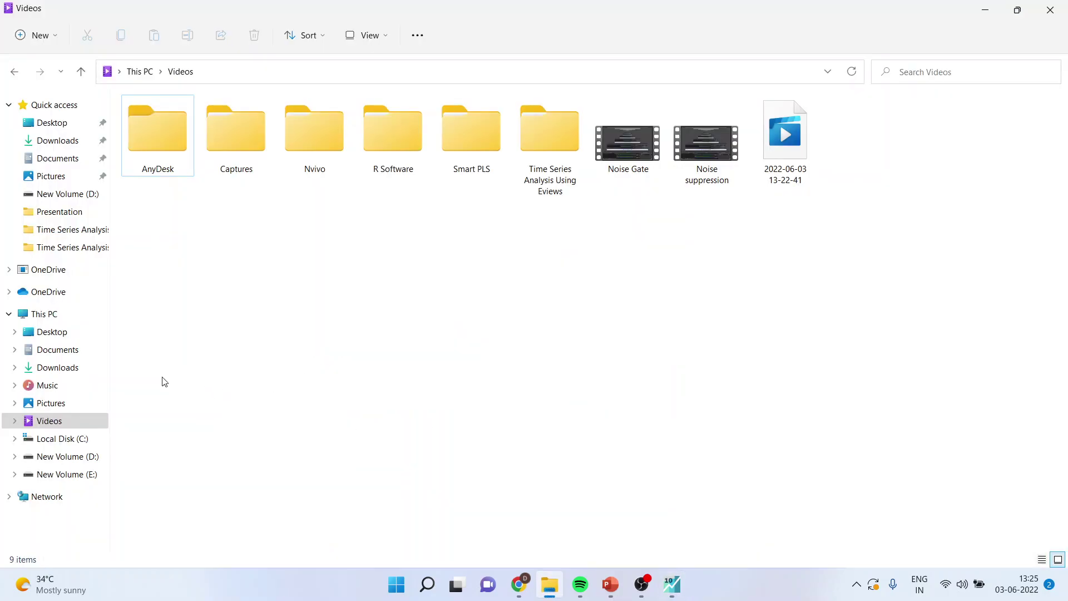
{"action": "left_click", "coordinate": [65, 147]}
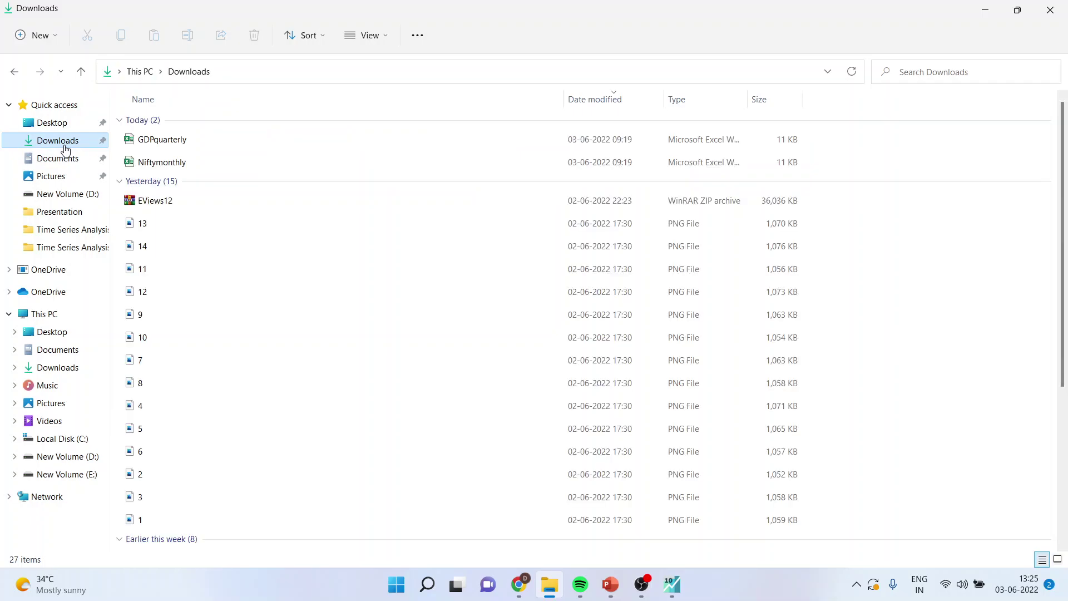
{"action": "double_click", "coordinate": [190, 142]}
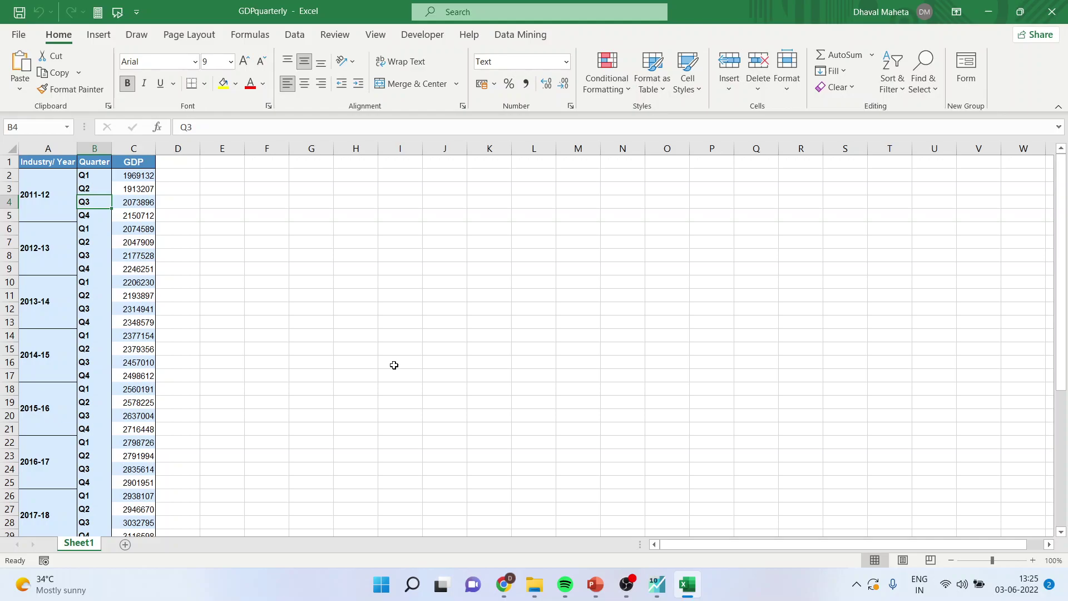
- Open the Niftymonthly workbook as well, then return to EViews' Workfile Create dialog
{"action": "left_click", "coordinate": [534, 583]}
{"action": "double_click", "coordinate": [186, 162]}
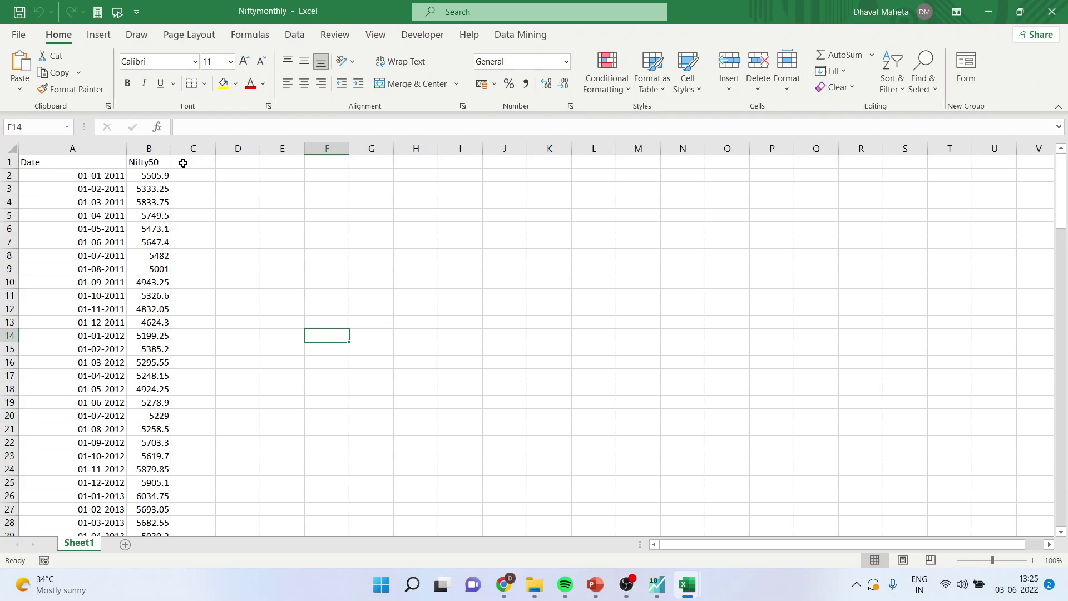
{"action": "left_click", "coordinate": [656, 584]}
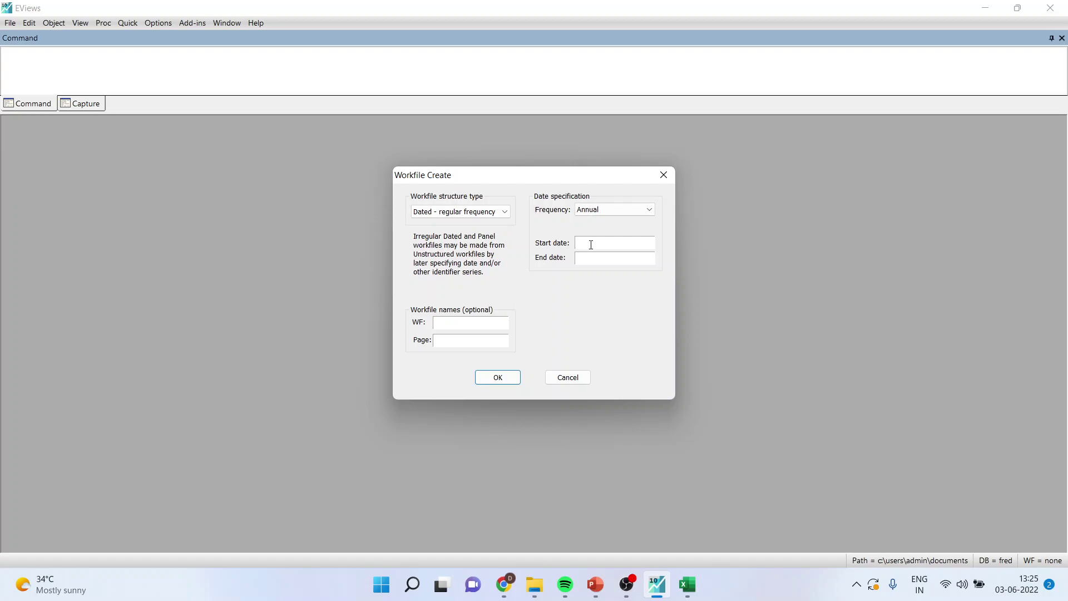
- Create a Monthly workfile from 01/01/2011 to 01/05/2011 with page name Niftymonth
{"action": "left_click", "coordinate": [648, 210]}
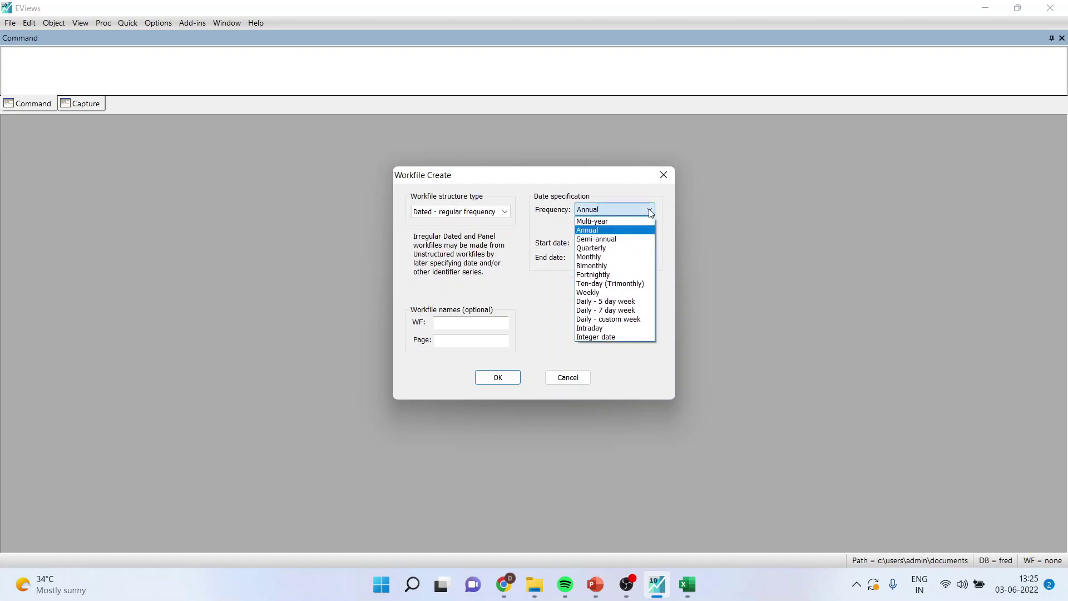
{"action": "left_click", "coordinate": [627, 258]}
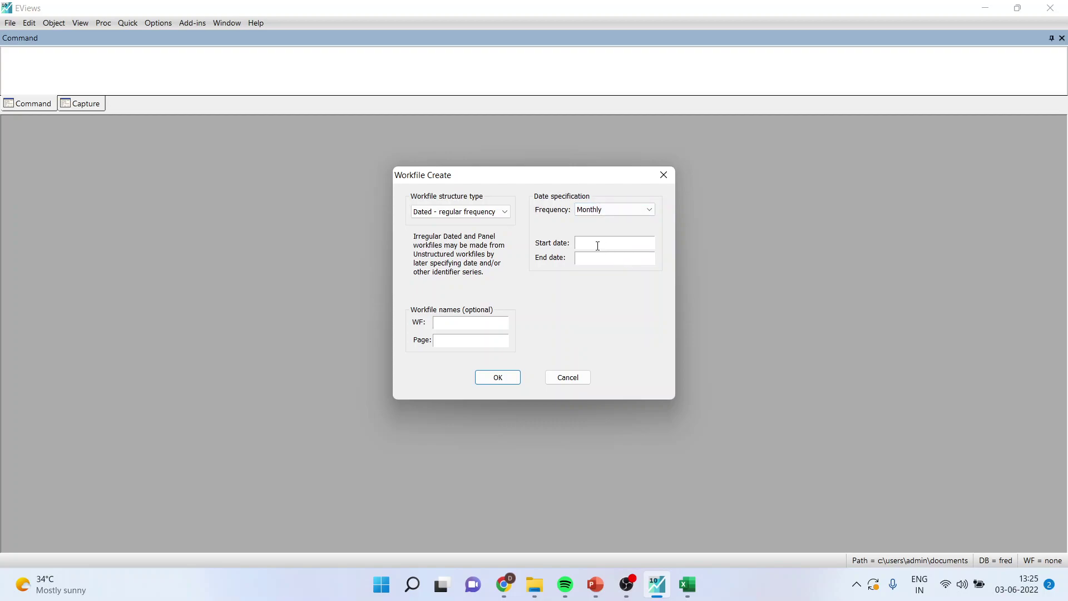
{"action": "left_click", "coordinate": [599, 245]}
{"action": "type", "text": "01/01/2011"}
{"action": "left_click", "coordinate": [599, 259]}
{"action": "type", "text": "01/05/2011"}
{"action": "left_click", "coordinate": [456, 343]}
{"action": "type", "text": "NIft"}
{"action": "key", "text": "BackSpace"}
{"action": "key", "text": "BackSpace"}
{"action": "key", "text": "BackSpace"}
{"action": "type", "text": "iftymonth"}
{"action": "left_click", "coordinate": [498, 376]}
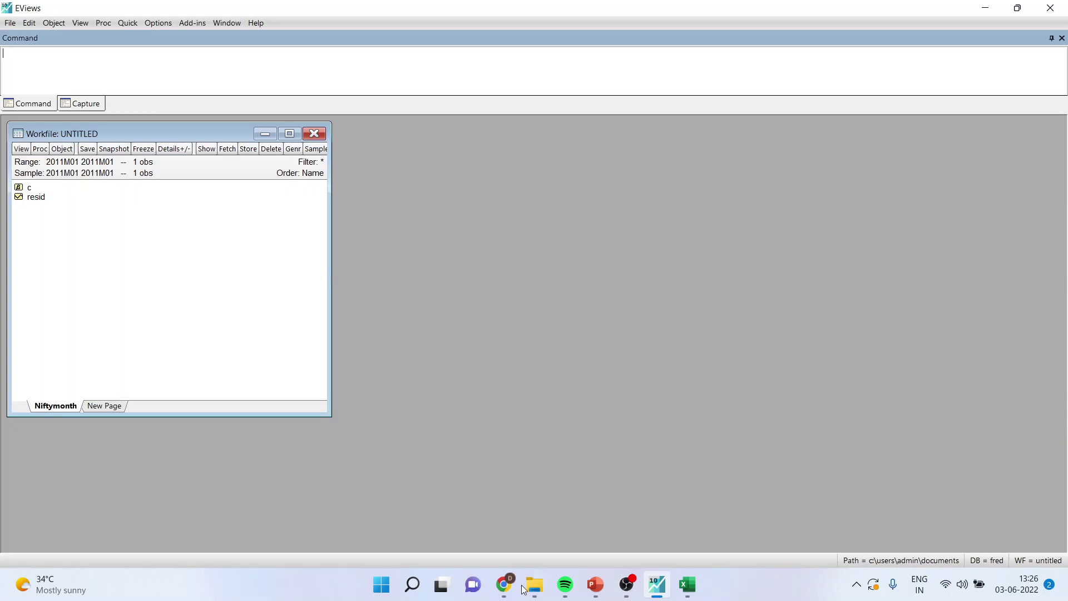
- Close the Excel workbooks and place the restored Downloads window to the right of the workfile
{"action": "left_click", "coordinate": [692, 583]}
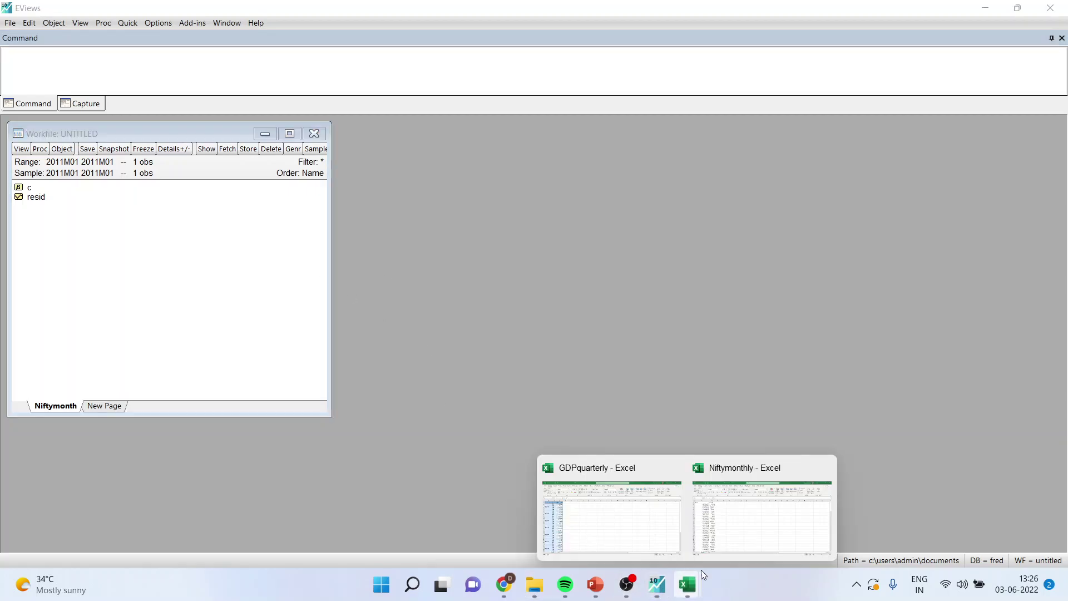
{"action": "left_click", "coordinate": [534, 584]}
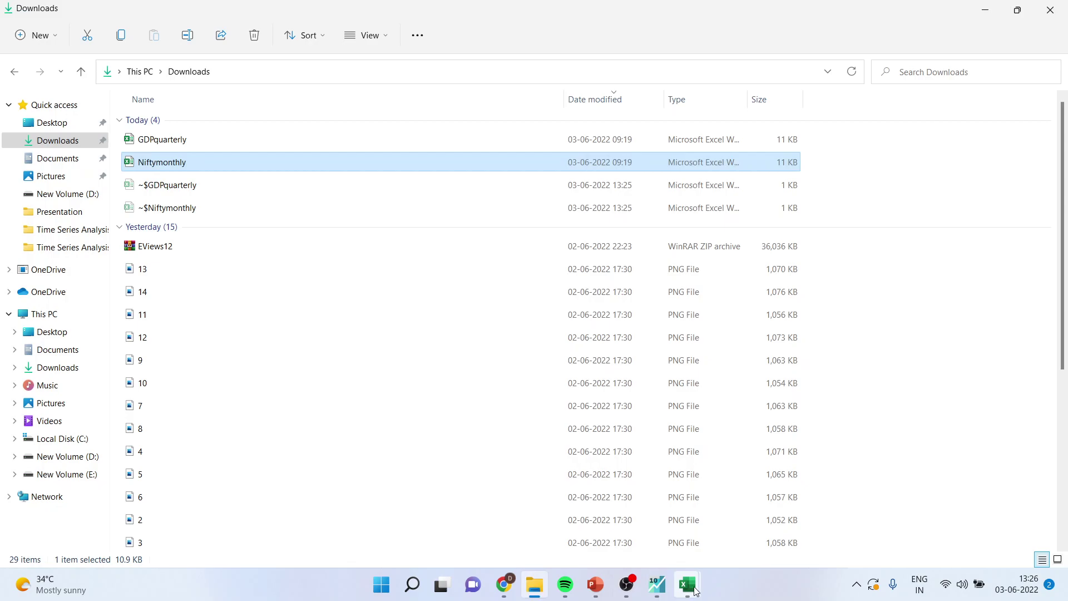
{"action": "mouse_move", "coordinate": [695, 591]}
{"action": "left_click", "coordinate": [739, 550]}
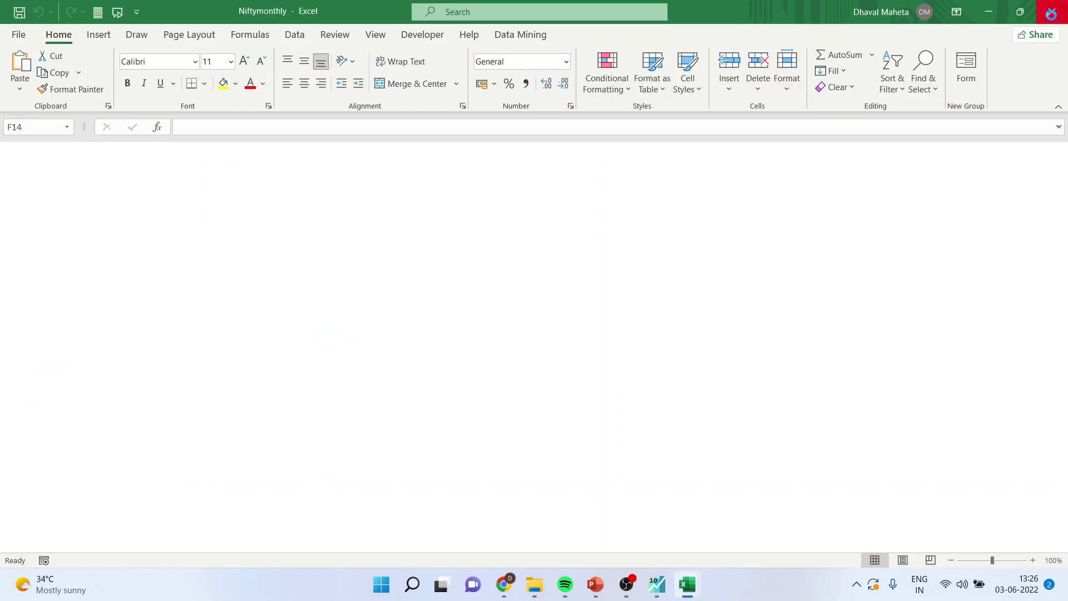
{"action": "left_click", "coordinate": [1051, 14]}
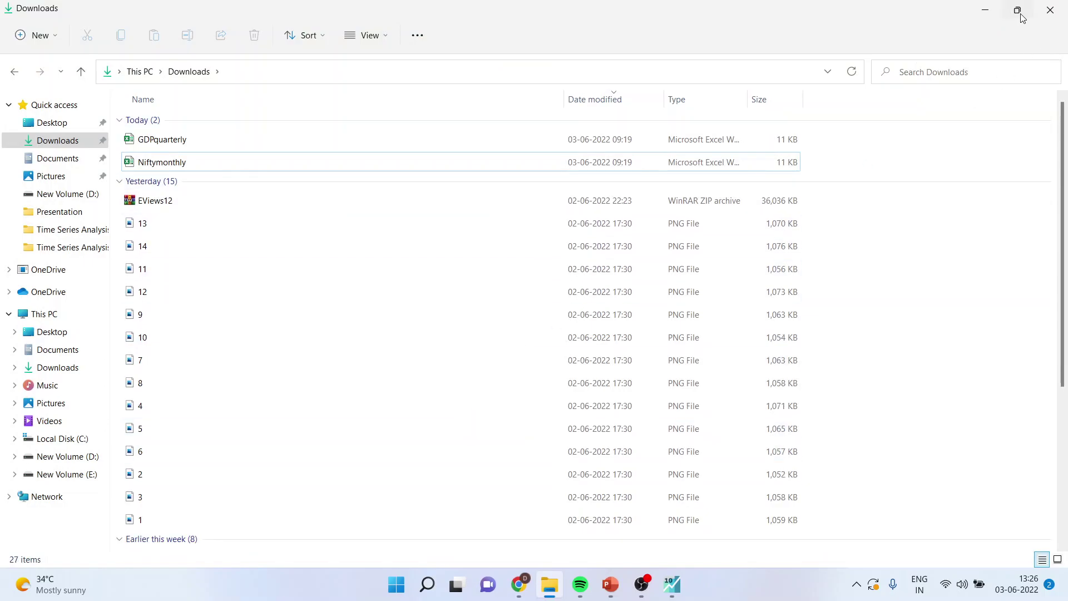
{"action": "left_click", "coordinate": [1022, 18]}
{"action": "left_click_drag", "start_coordinate": [394, 157], "coordinate": [622, 131]}
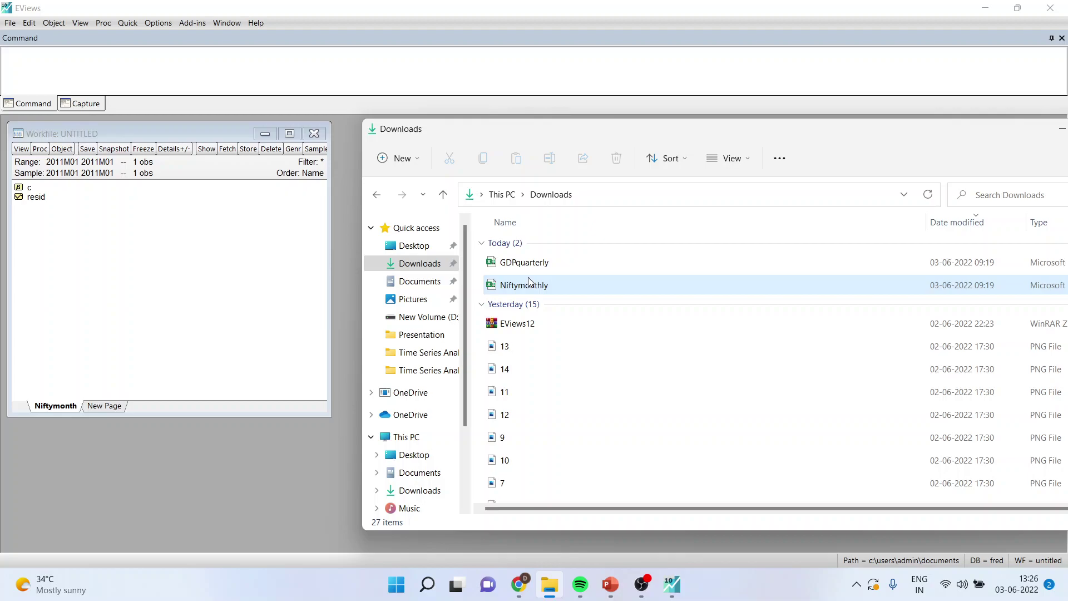
- Import Niftymonthly.xlsx with default Excel Read settings, unlinked, resizing the workfile to 2011M01–2022M05
{"action": "left_click_drag", "start_coordinate": [529, 282], "coordinate": [109, 250]}
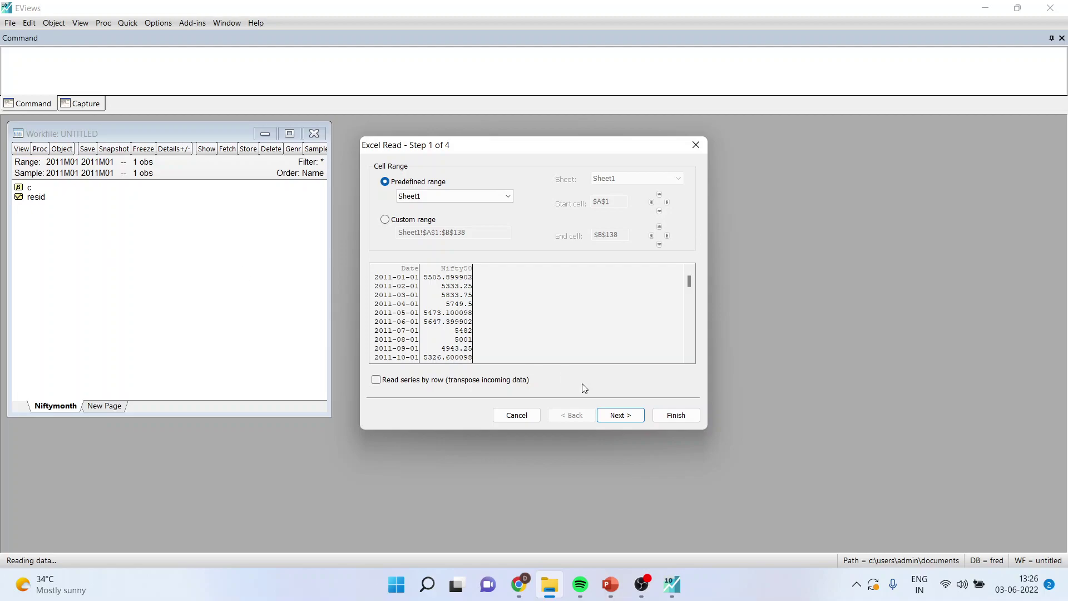
{"action": "left_click", "coordinate": [622, 421]}
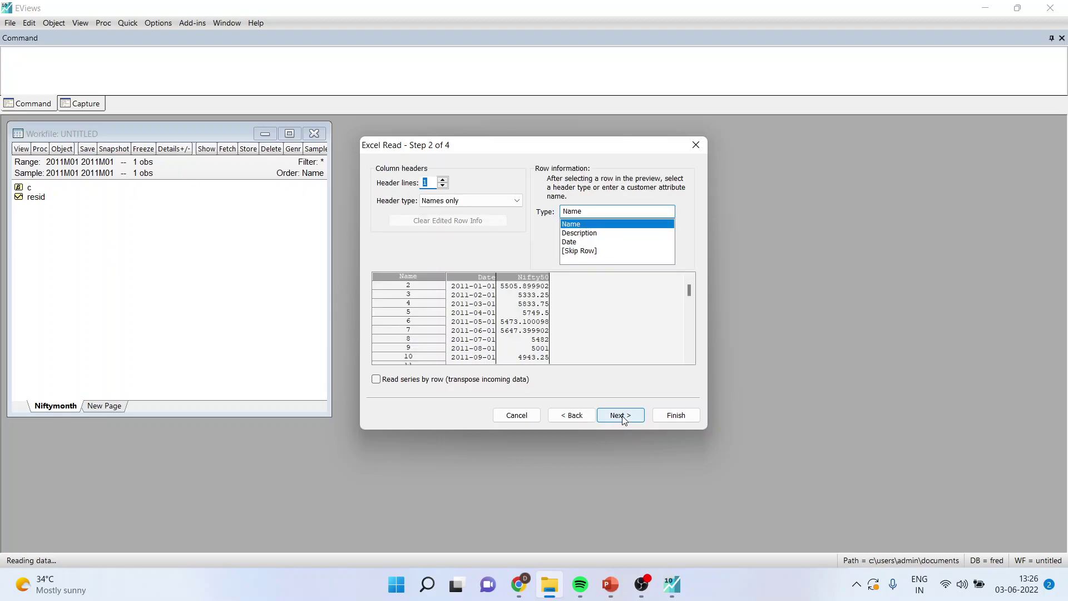
{"action": "left_click", "coordinate": [622, 415]}
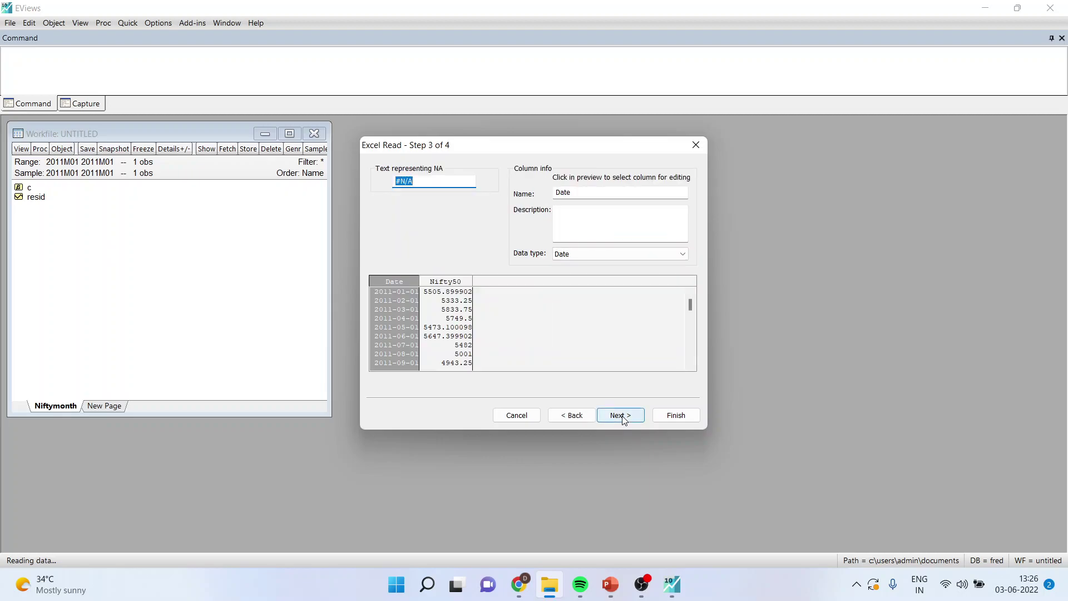
{"action": "left_click", "coordinate": [622, 416]}
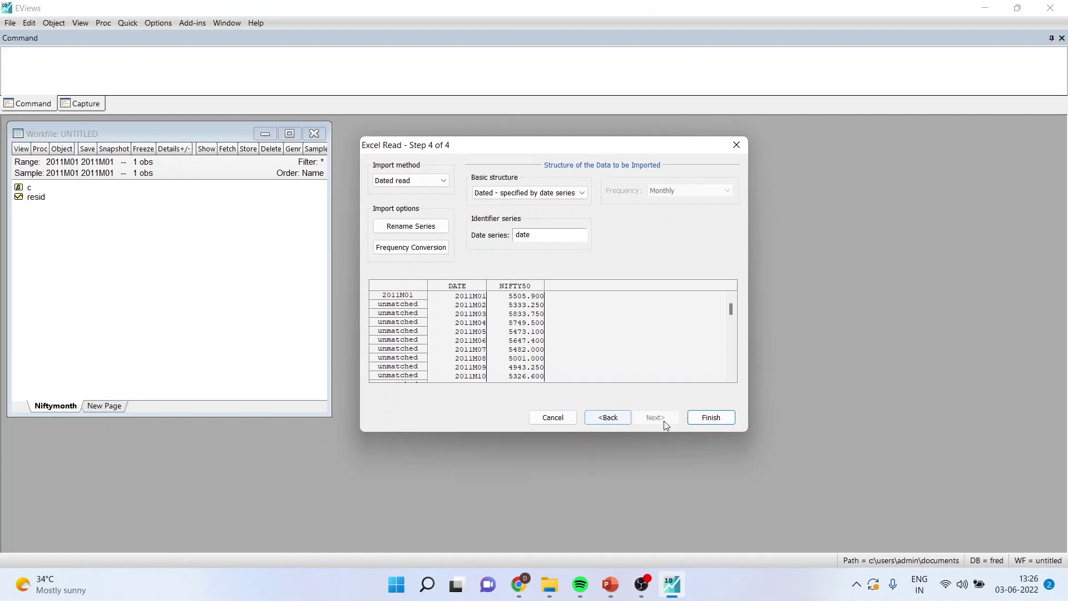
{"action": "left_click", "coordinate": [704, 421]}
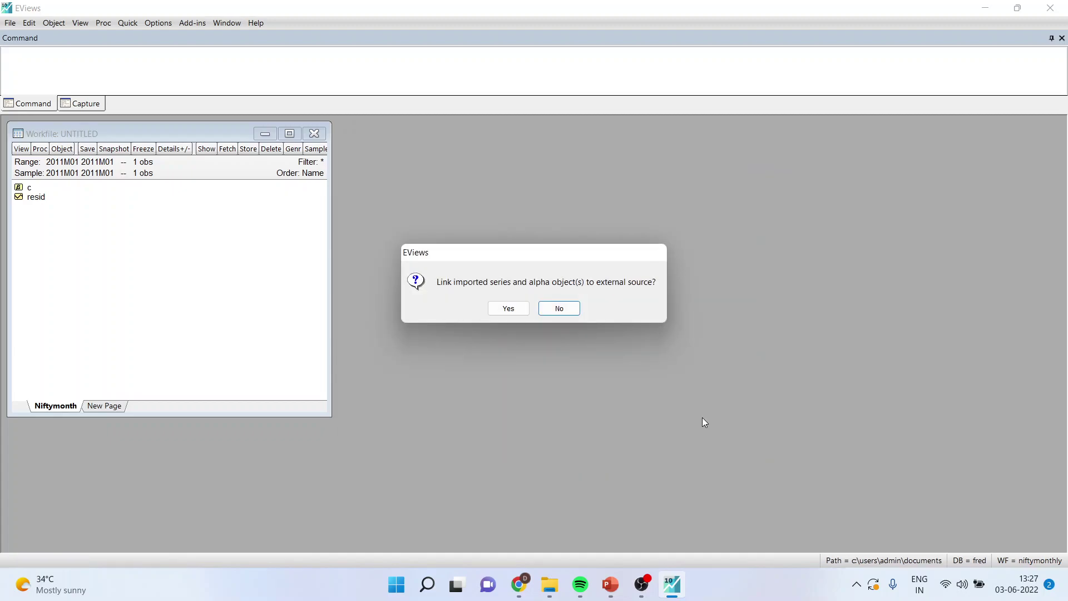
{"action": "left_click", "coordinate": [560, 309]}
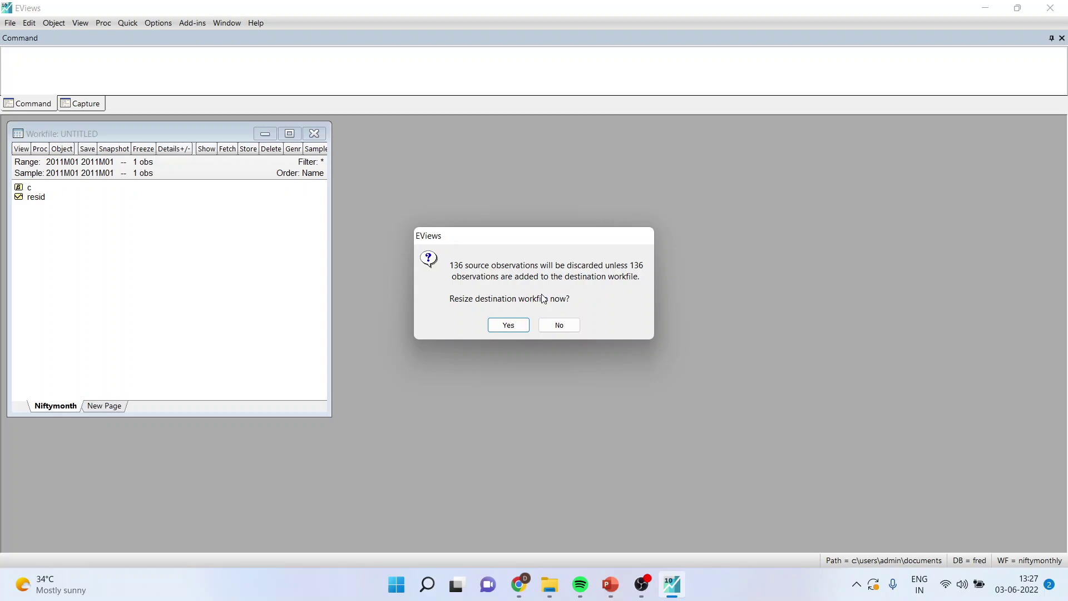
{"action": "left_click", "coordinate": [509, 325]}
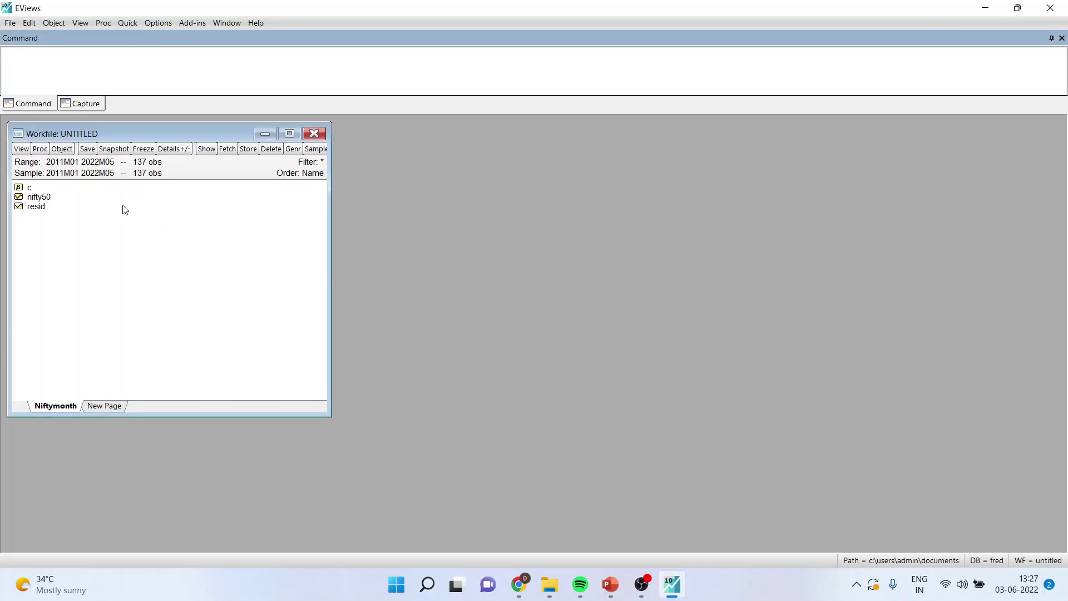
{"action": "double_click", "coordinate": [44, 199]}
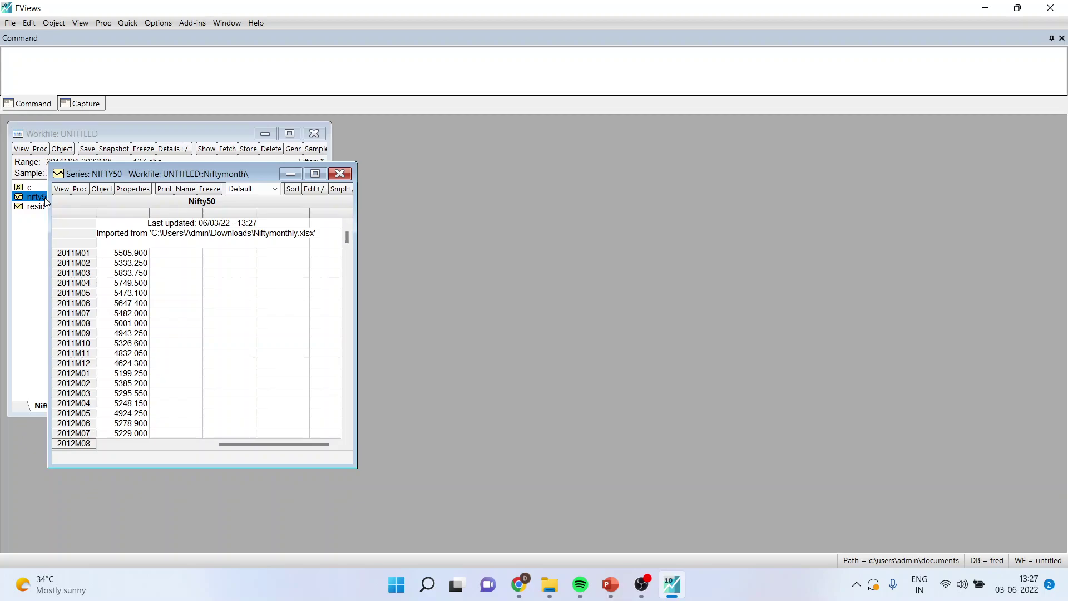
{"action": "left_click", "coordinate": [341, 175]}
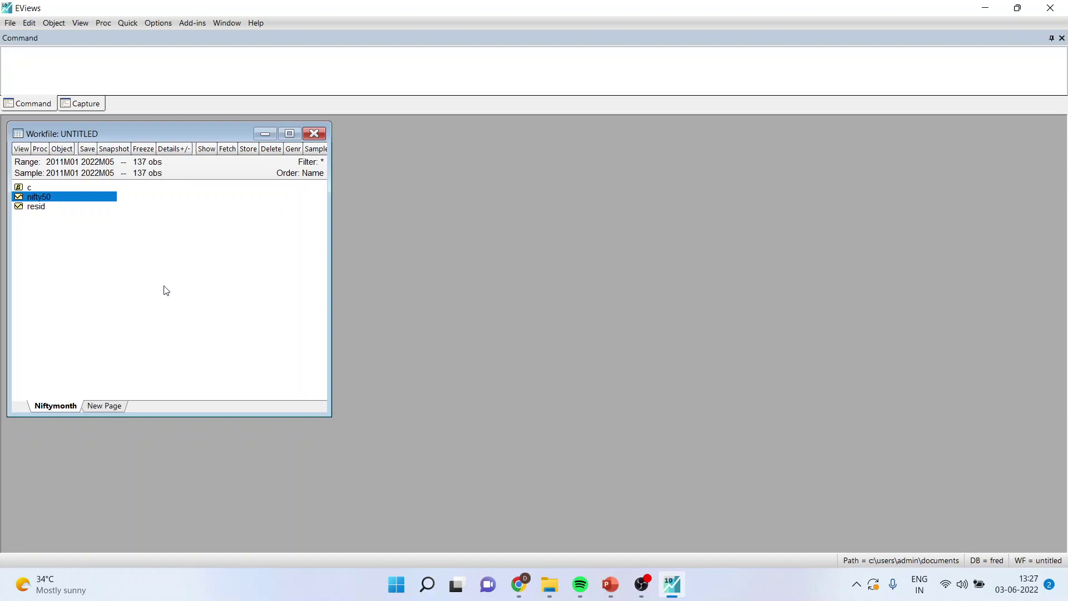
{"action": "left_click", "coordinate": [103, 405]}
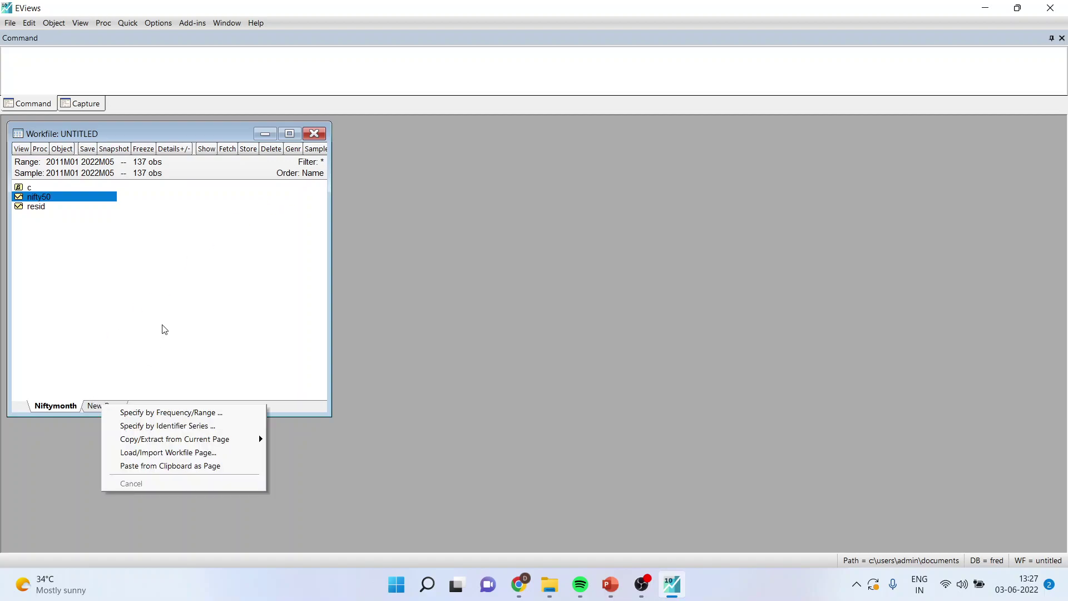
{"action": "left_click", "coordinate": [165, 329]}
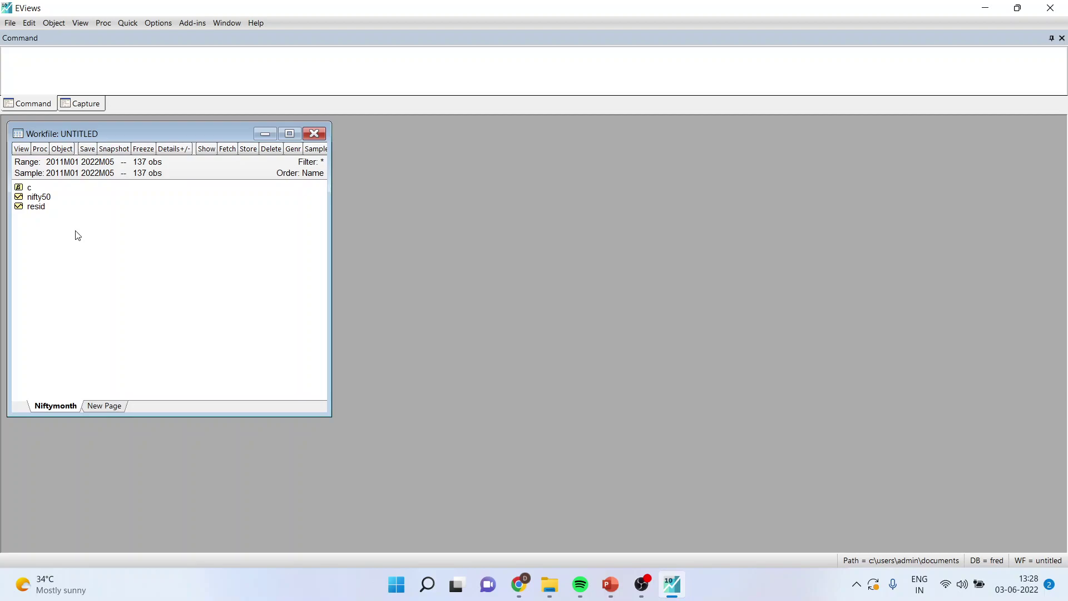
- Add a Quarterly page from 2011Q1 to 2022Q3 named GDPQuarter
{"action": "left_click", "coordinate": [112, 409]}
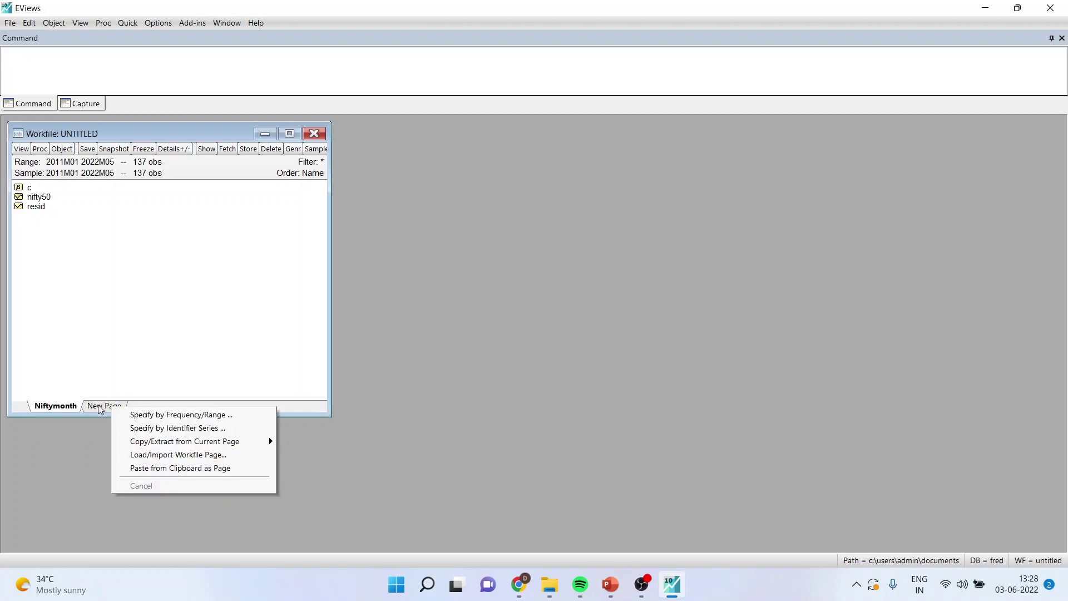
{"action": "left_click", "coordinate": [153, 419]}
{"action": "left_click_drag", "start_coordinate": [183, 168], "coordinate": [523, 173]}
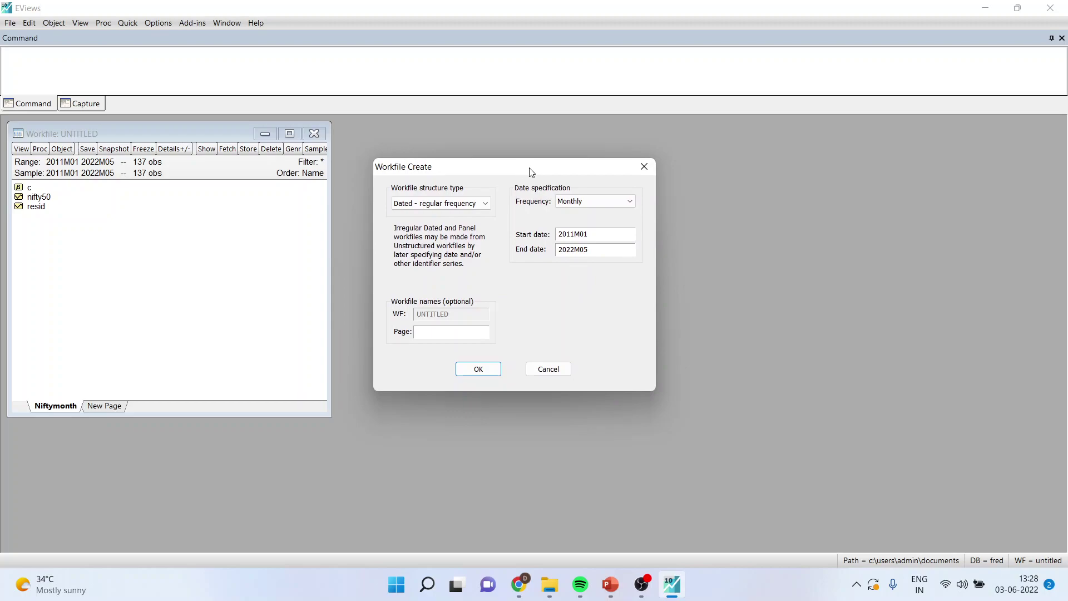
{"action": "left_click", "coordinate": [631, 203]}
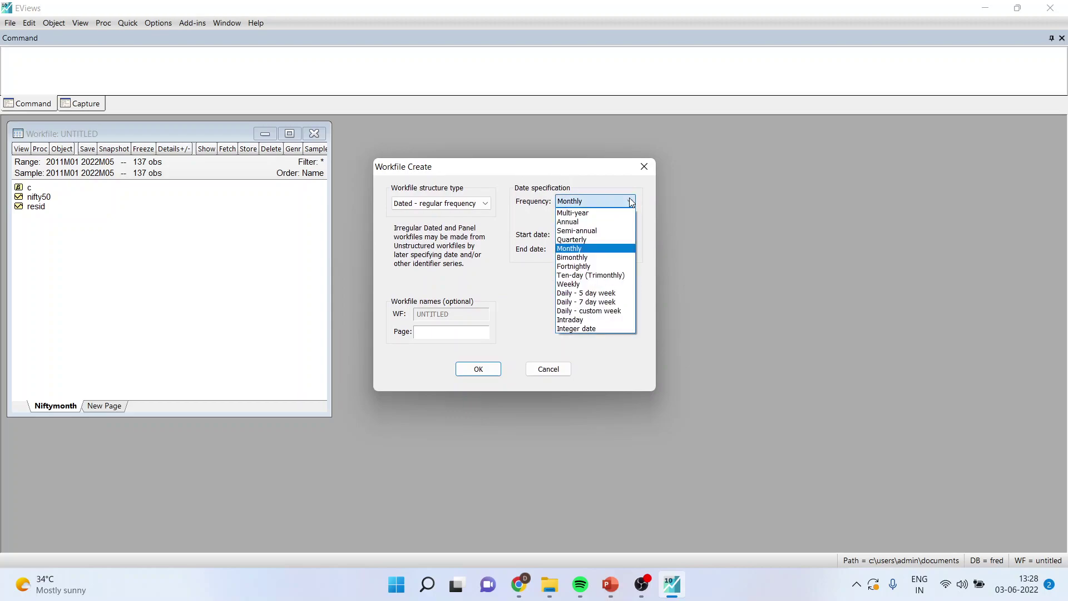
{"action": "left_click", "coordinate": [610, 239]}
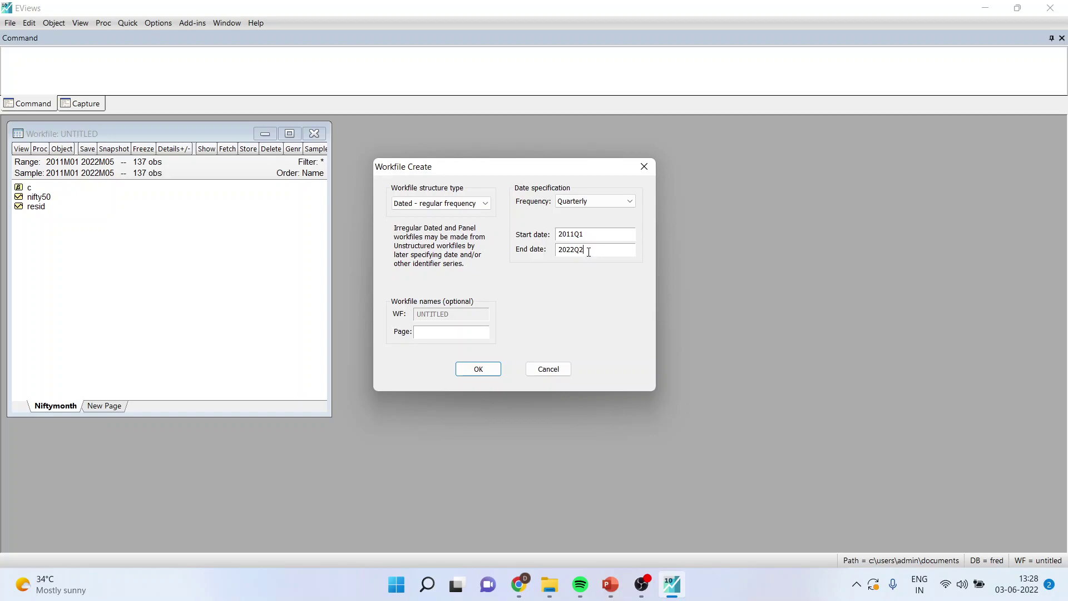
{"action": "key", "text": "BackSpace"}
{"action": "left_click", "coordinate": [431, 333]}
{"action": "type", "text": "GDPQuat"}
{"action": "key", "text": "BackSpace"}
{"action": "type", "text": "rter"}
{"action": "left_click", "coordinate": [485, 373]}
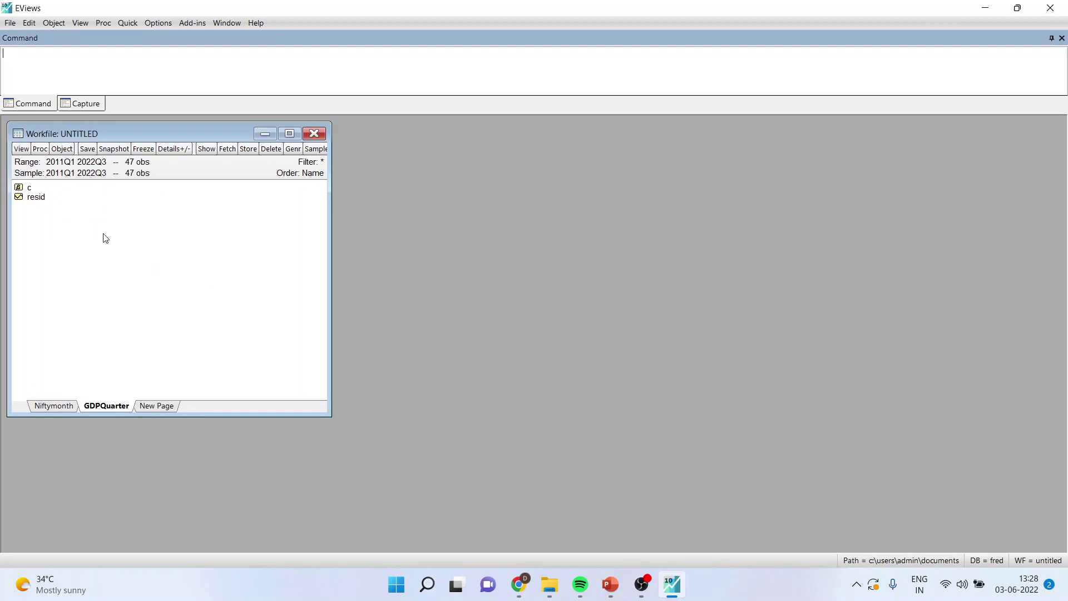
- Drag the GDPquarterly file from Downloads onto the EViews workfile to launch Excel Read
{"action": "mouse_move", "coordinate": [550, 584]}
{"action": "left_click", "coordinate": [489, 534]}
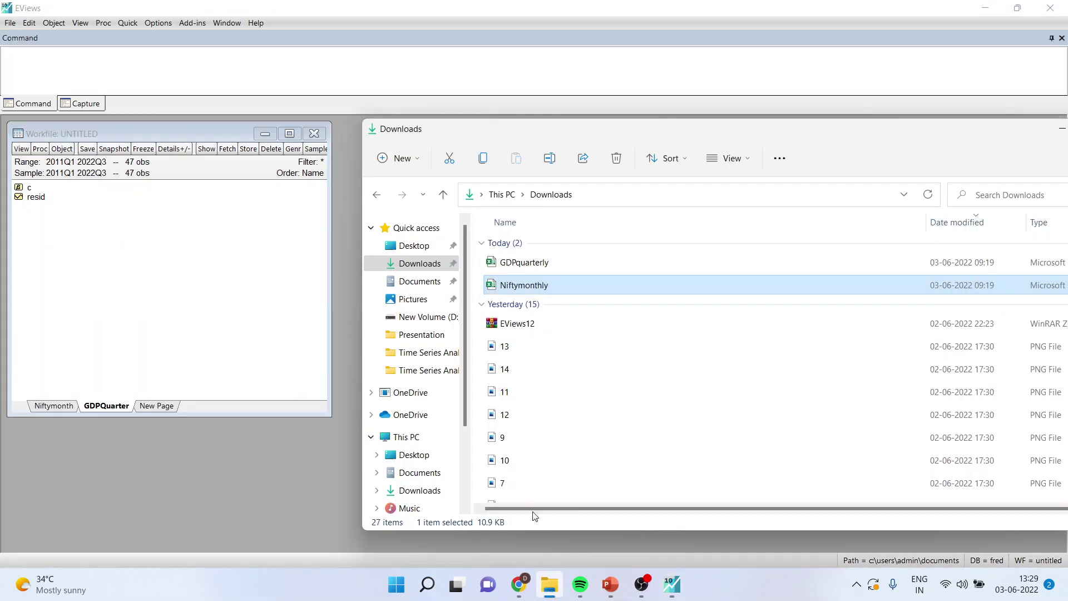
{"action": "left_click", "coordinate": [559, 266]}
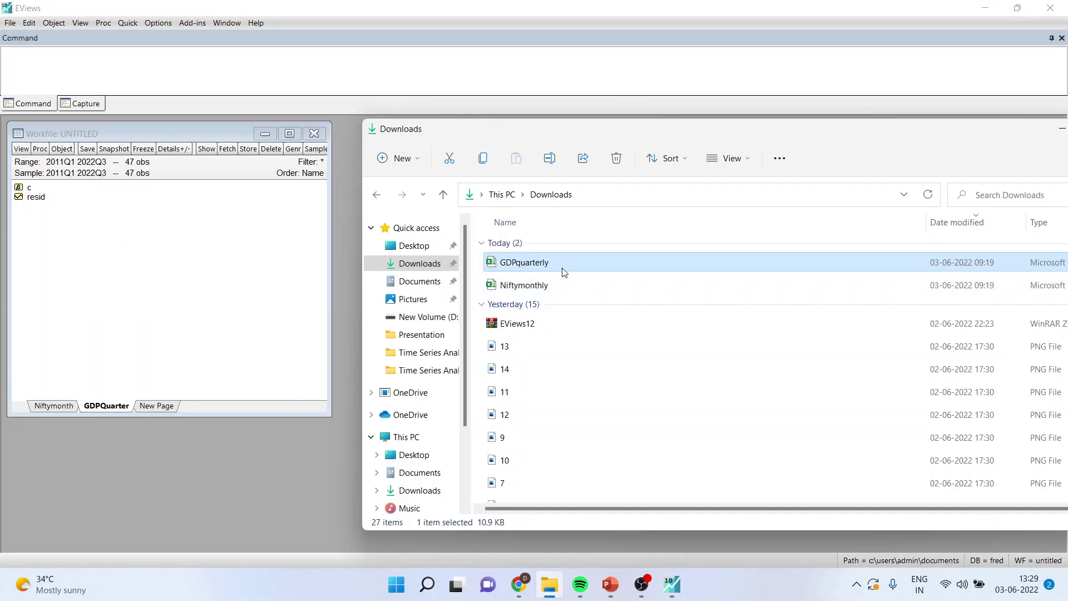
{"action": "left_click_drag", "start_coordinate": [557, 262], "coordinate": [107, 269]}
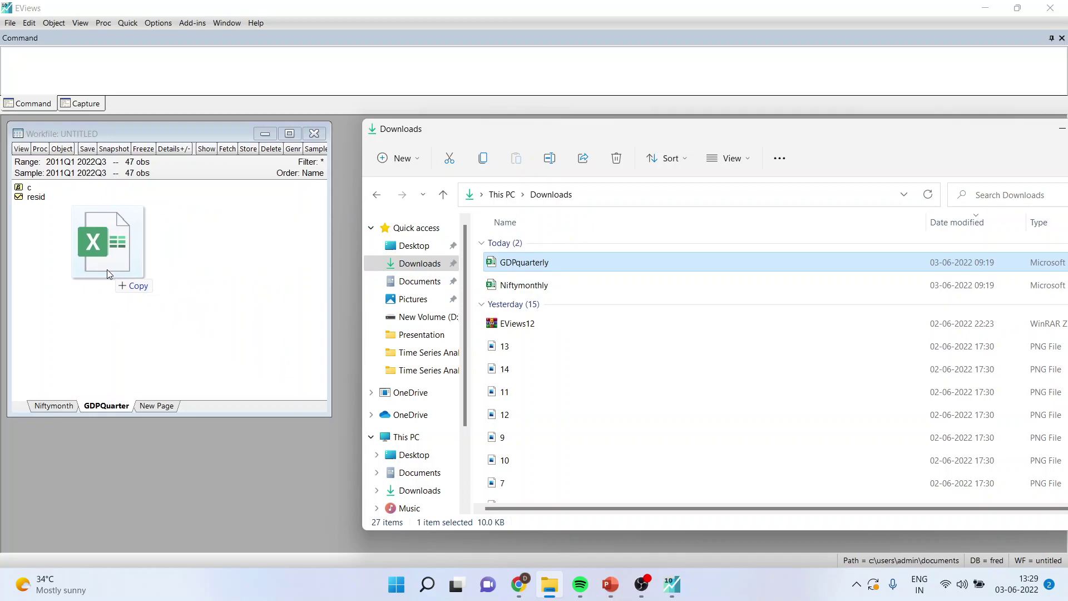
{"action": "left_click_drag", "start_coordinate": [107, 270], "coordinate": [107, 269]}
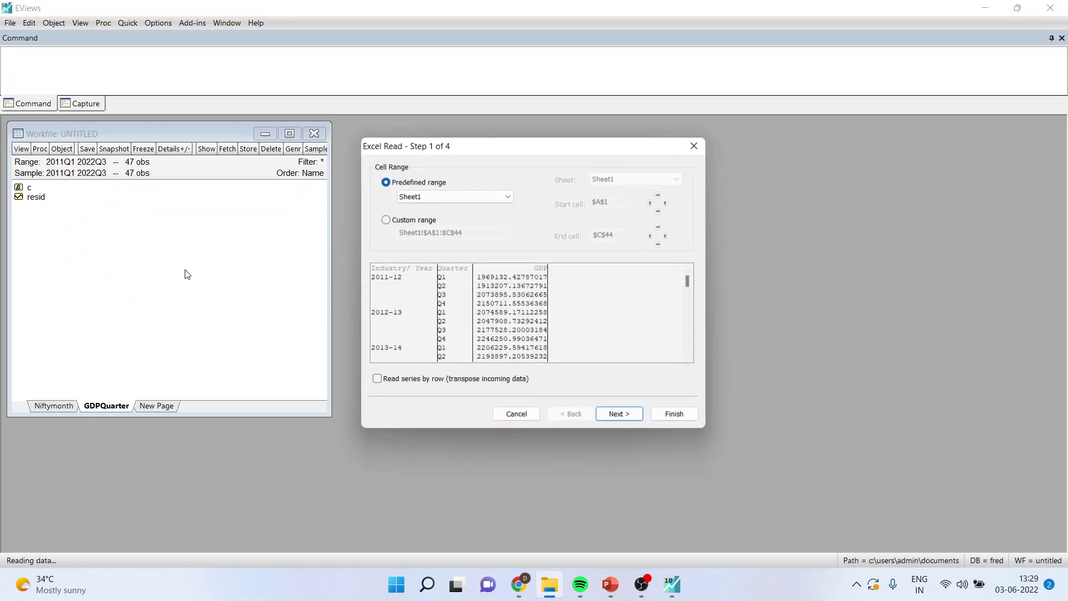
- Finish Excel Read with start date 2011, importing gdp, industry__year and quarter unlinked
{"action": "left_click", "coordinate": [621, 416]}
{"action": "left_click", "coordinate": [620, 416]}
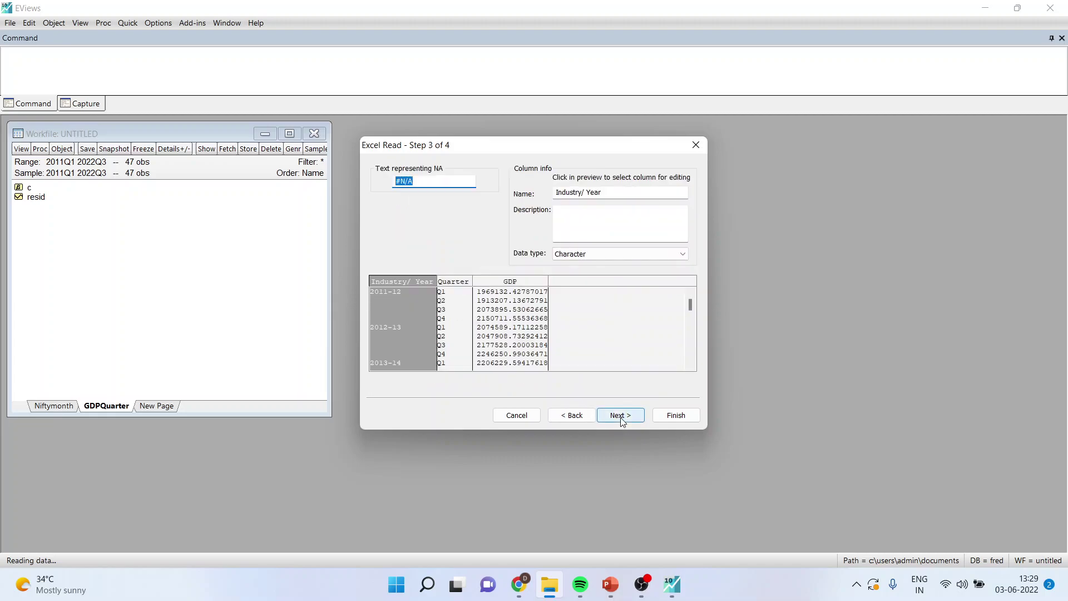
{"action": "left_click", "coordinate": [621, 416]}
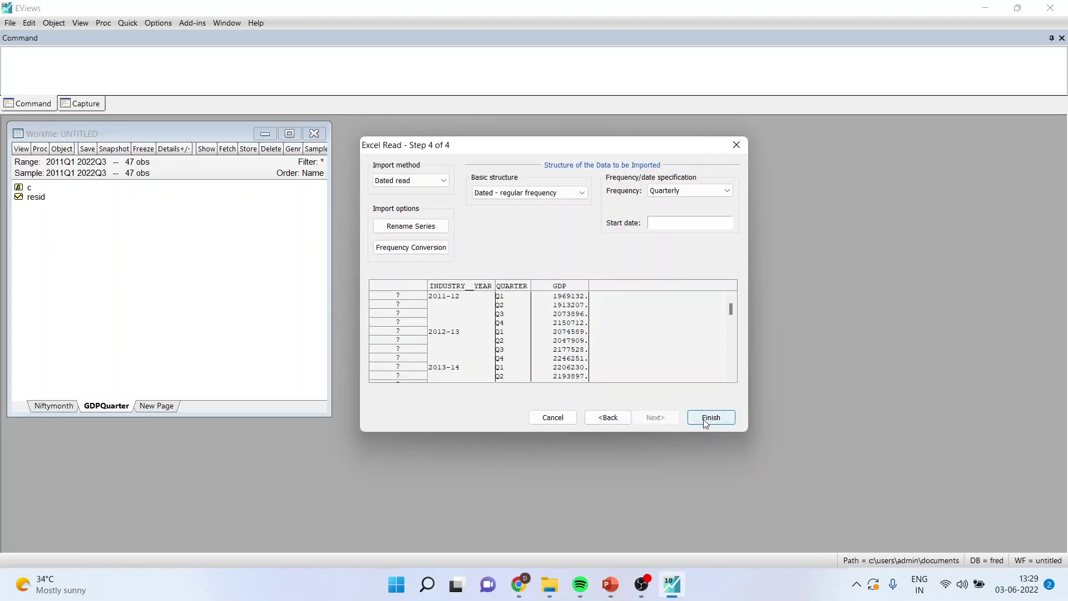
{"action": "left_click", "coordinate": [706, 422]}
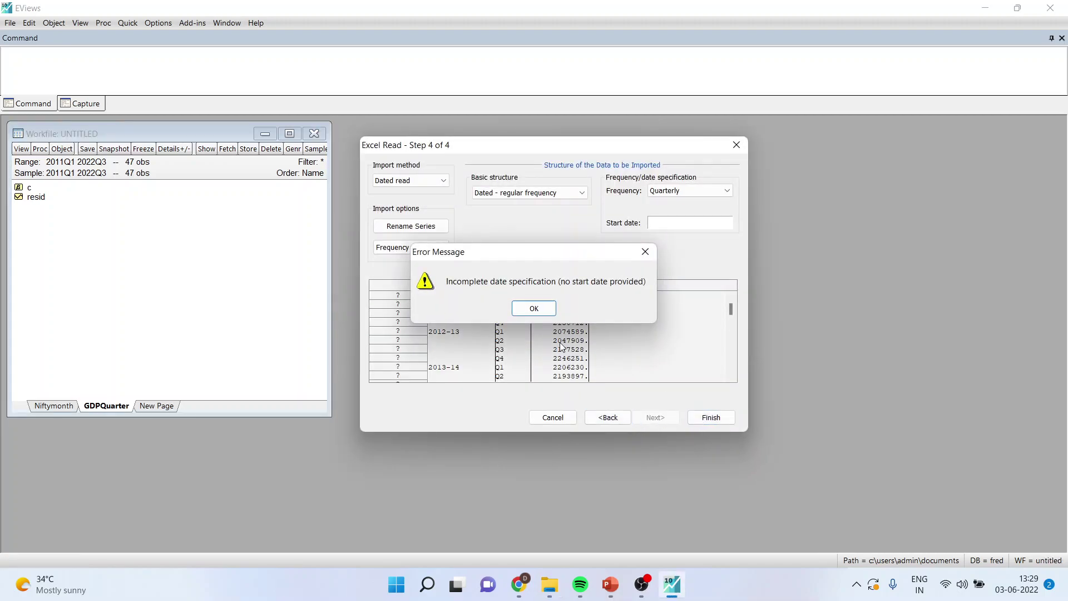
{"action": "left_click", "coordinate": [534, 309]}
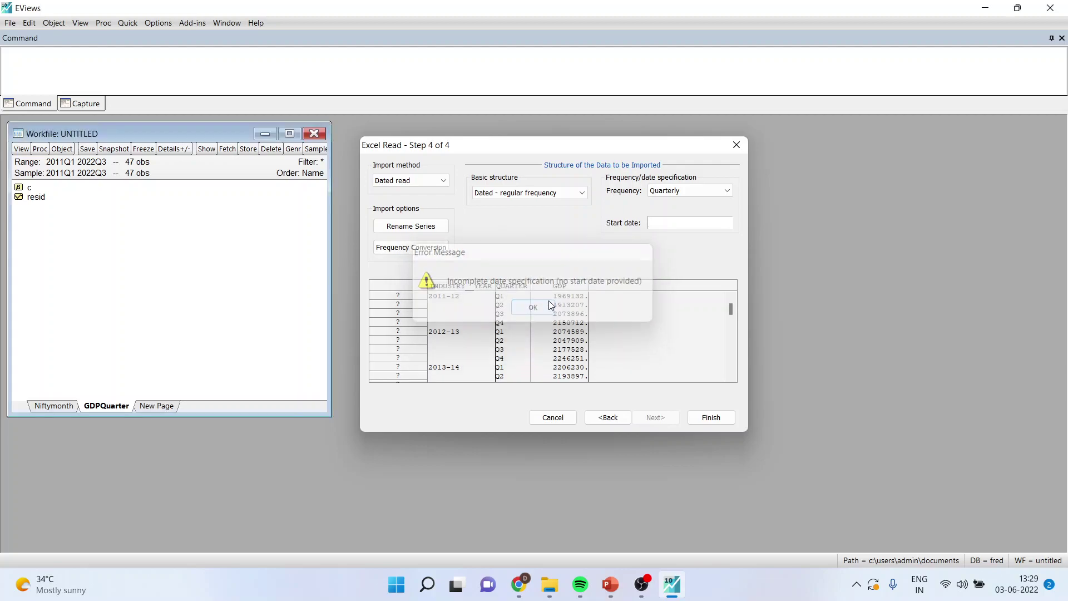
{"action": "left_click", "coordinate": [673, 221]}
{"action": "type", "text": "2011"}
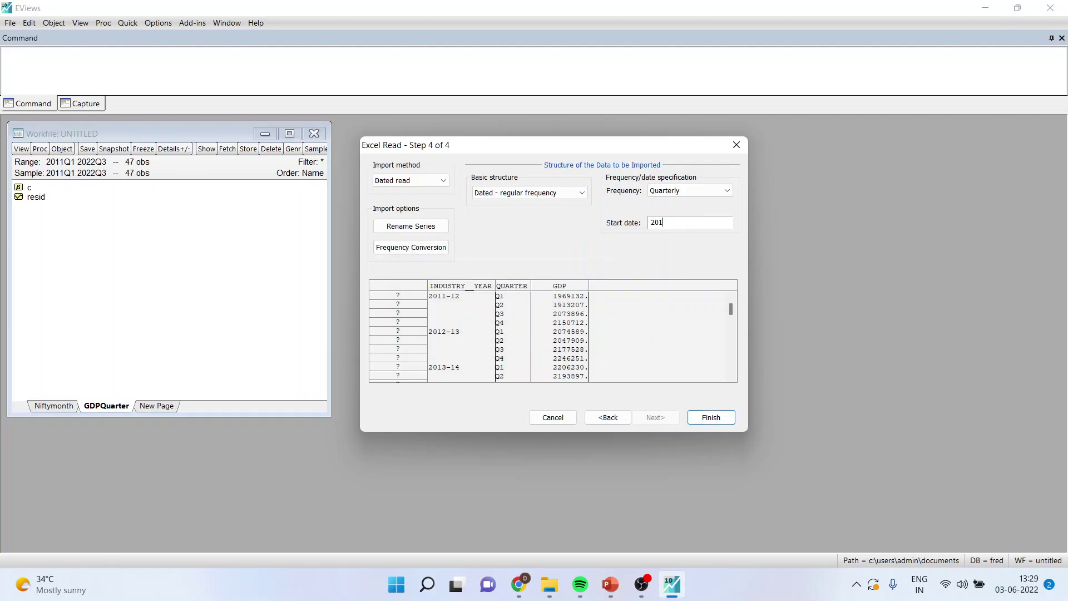
{"action": "left_click", "coordinate": [717, 419]}
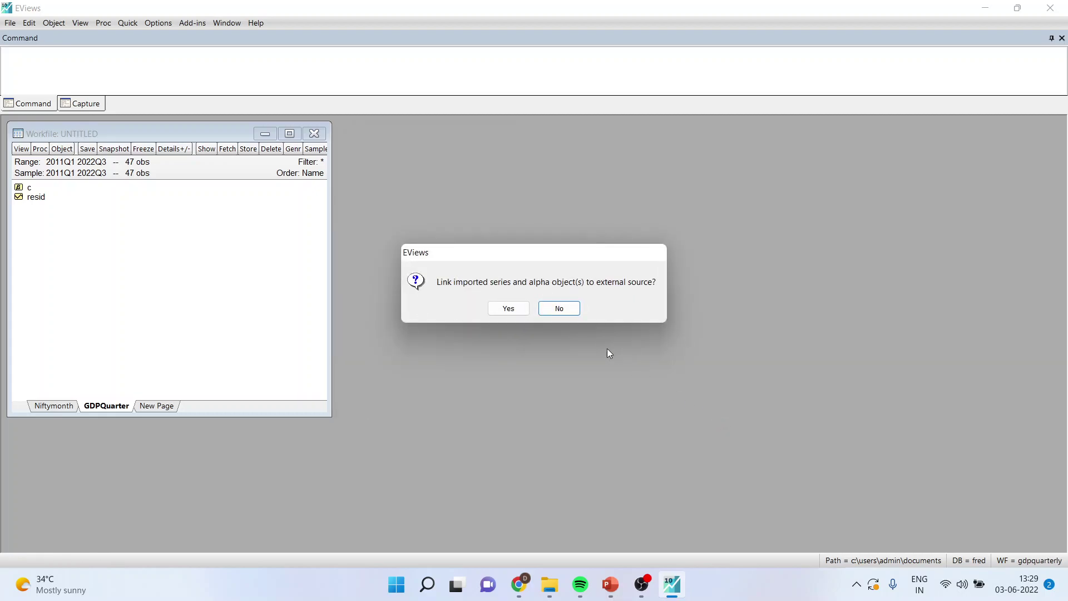
{"action": "left_click", "coordinate": [571, 315]}
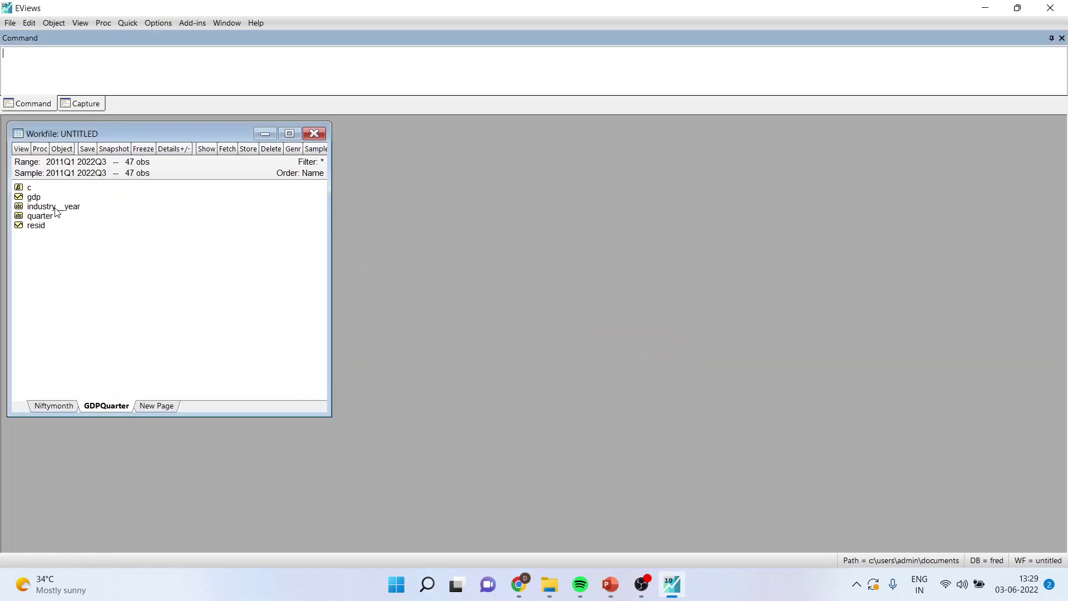
- Open the gdp series to check its values, close it, and select gdp
{"action": "double_click", "coordinate": [37, 198]}
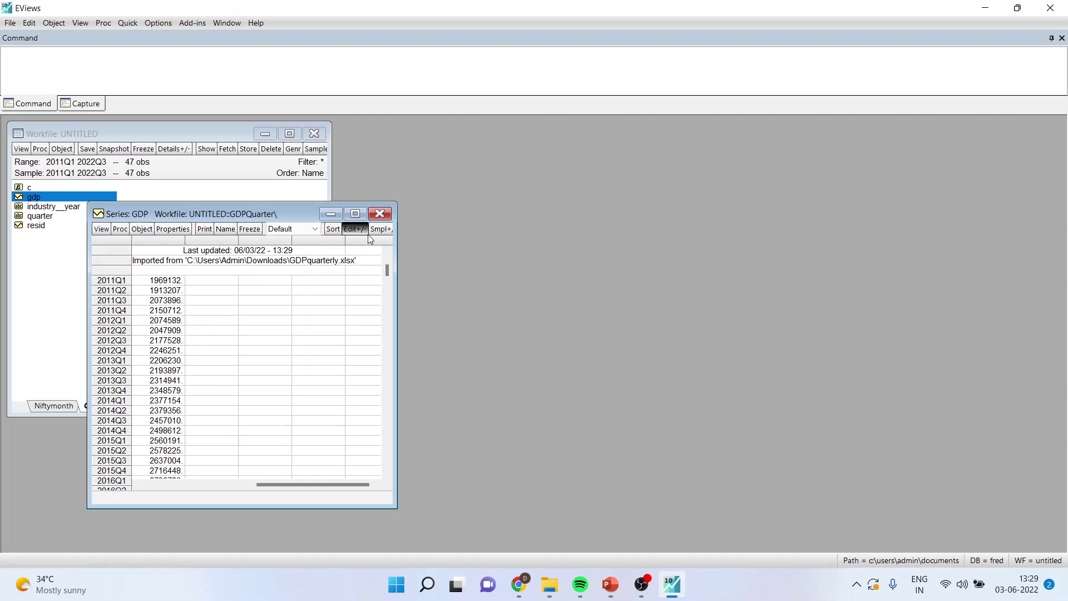
{"action": "left_click", "coordinate": [380, 214]}
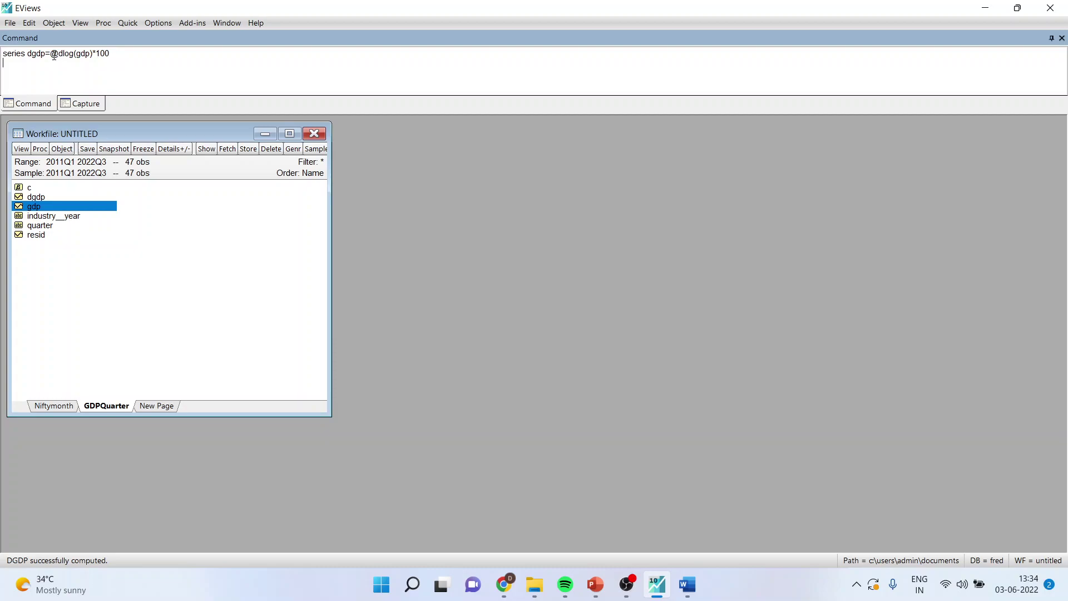
{"action": "left_click", "coordinate": [53, 210]}
{"action": "left_click", "coordinate": [688, 583]}
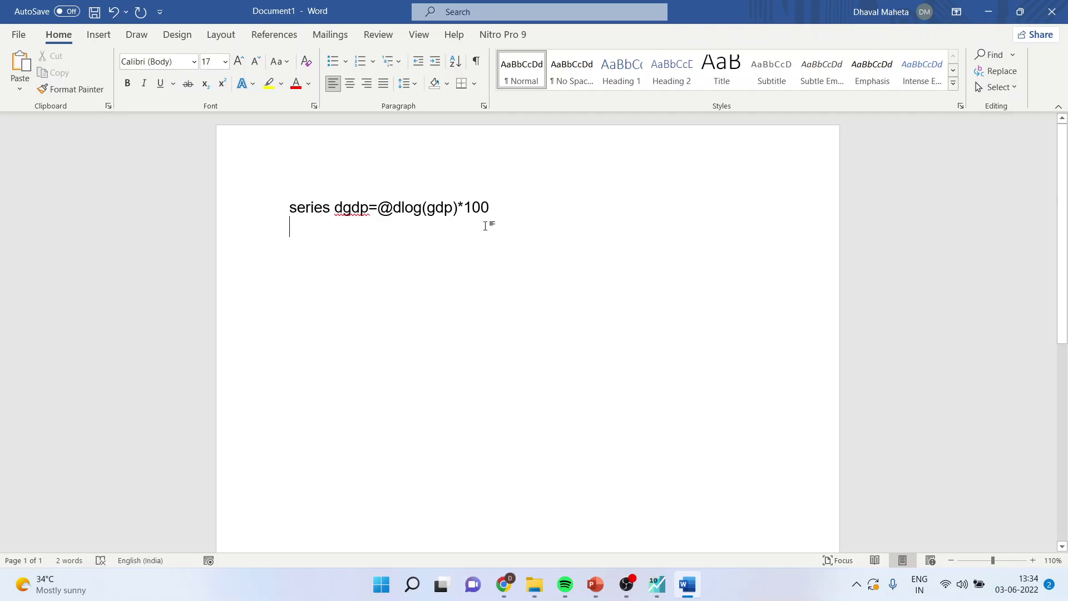
{"action": "left_click", "coordinate": [656, 584]}
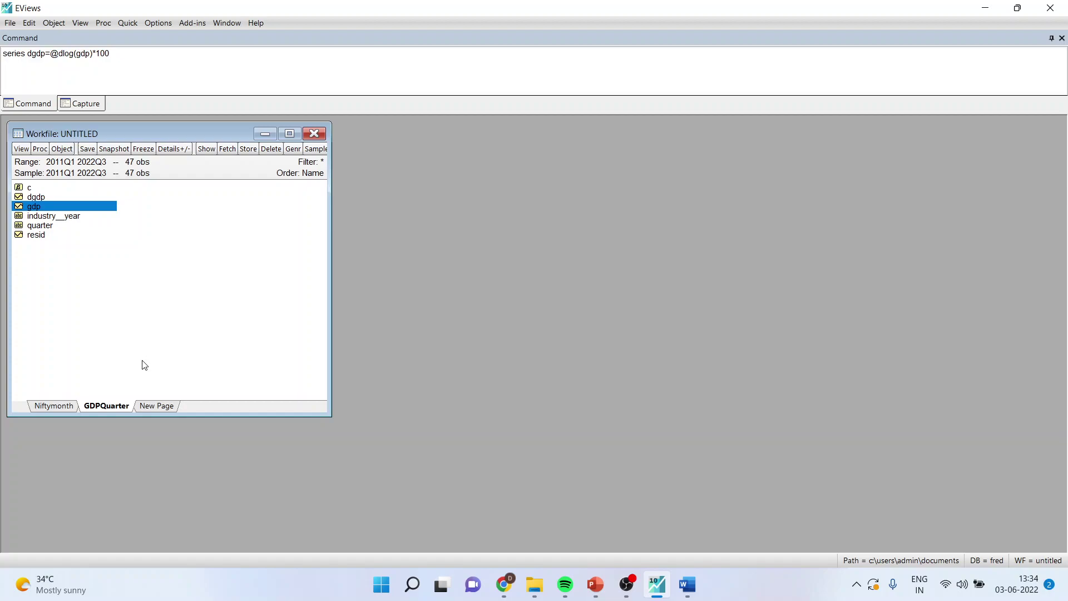
{"action": "left_click", "coordinate": [53, 409]}
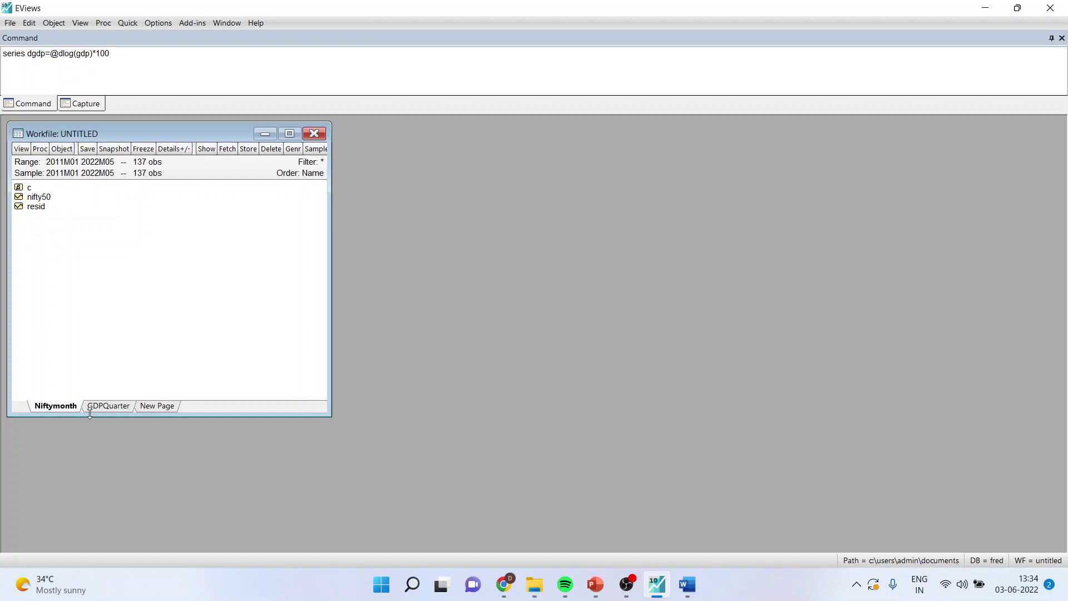
{"action": "left_click", "coordinate": [35, 72]}
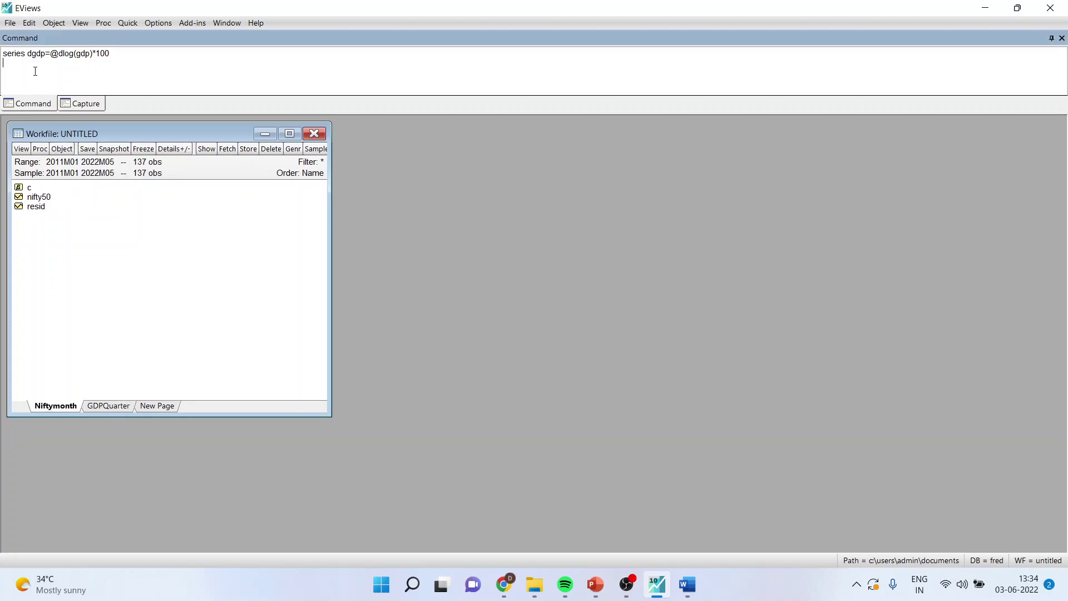
{"action": "type", "text": "serei"}
{"action": "key", "text": "BackSpace"}
{"action": "type", "text": "ies dnifty50=@dlog(nifty50)*100"}
{"action": "key", "text": "Return"}
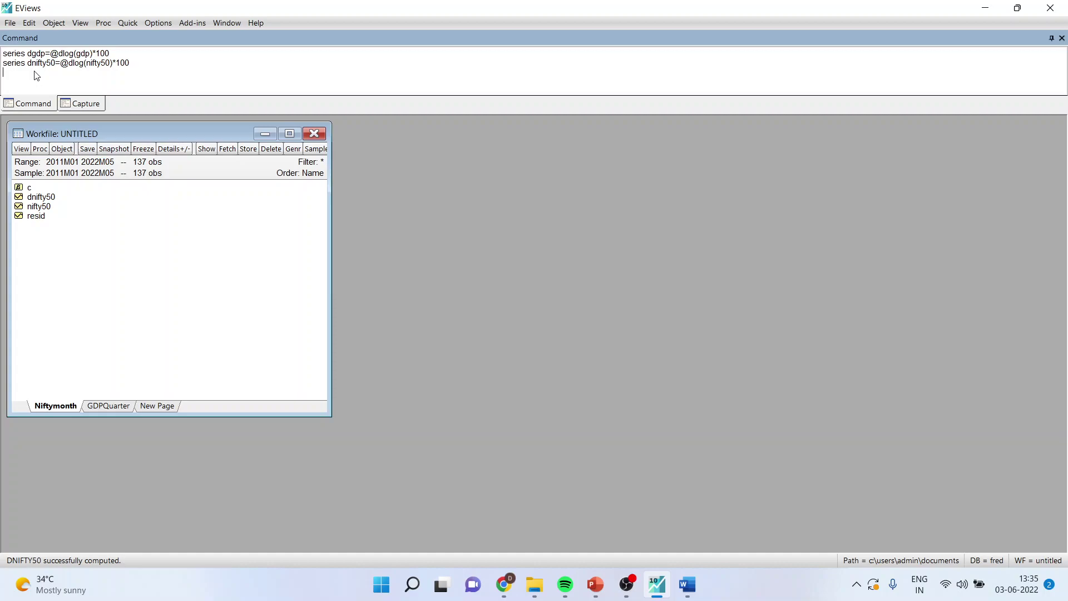
{"action": "left_click", "coordinate": [679, 421]}
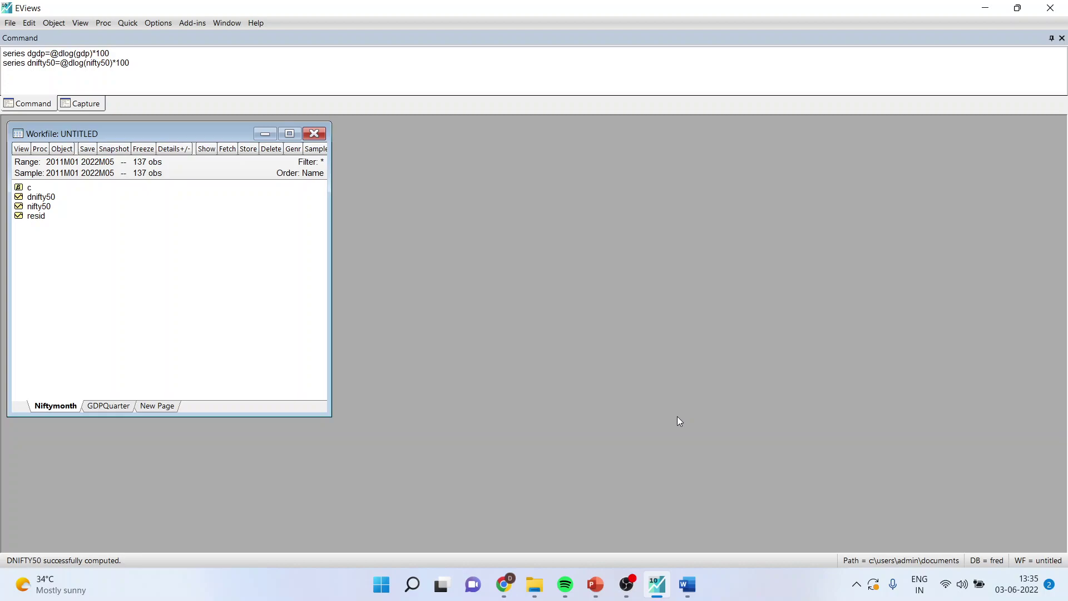
- On the GDPQuarter page, regress dgdp on c, dgdp(-1) and Niftymonth\nifty50(-1) by least squares
{"action": "left_click", "coordinate": [116, 406]}
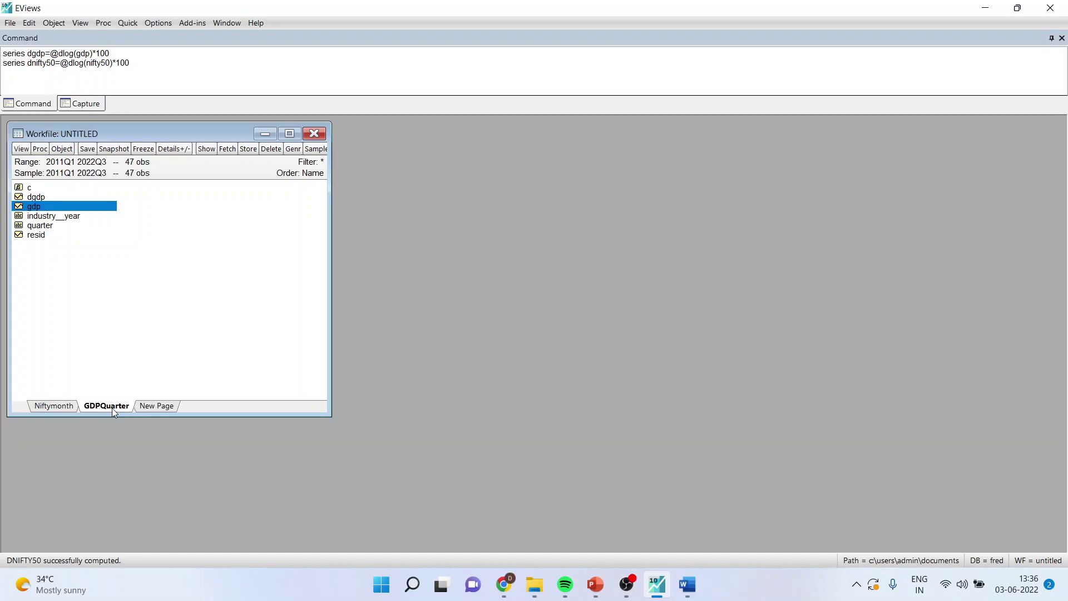
{"action": "left_click", "coordinate": [128, 23]}
{"action": "left_click", "coordinate": [167, 135]}
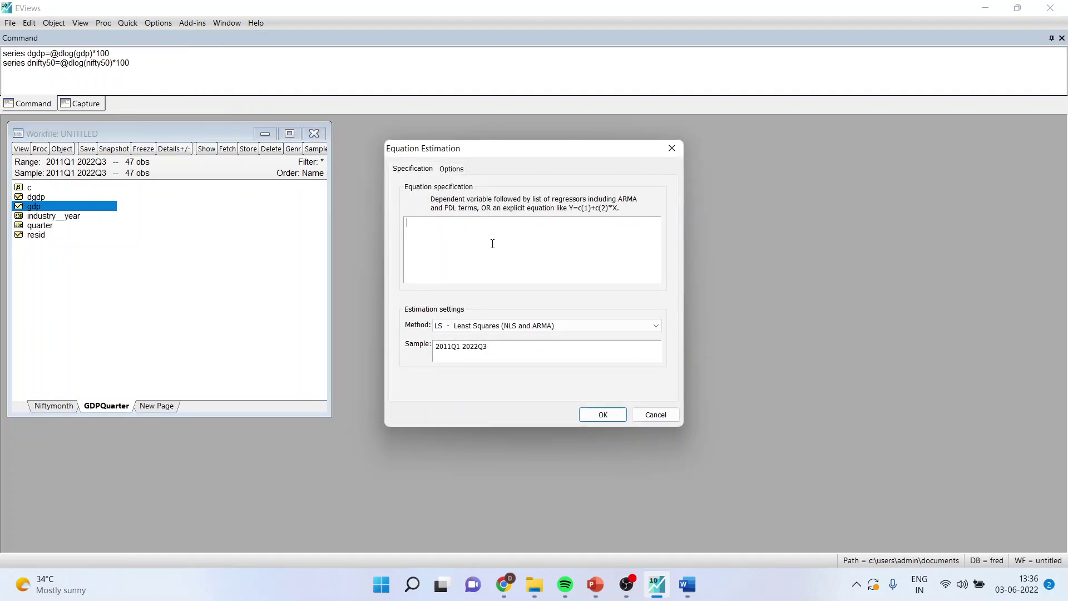
{"action": "type", "text": "g"}
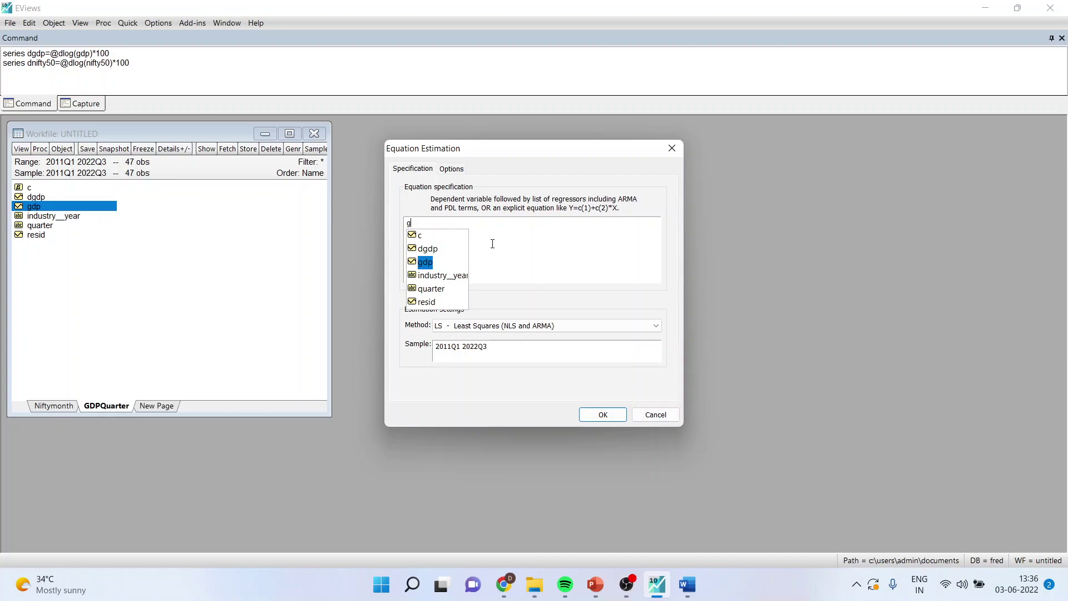
{"action": "double_click", "coordinate": [439, 248]}
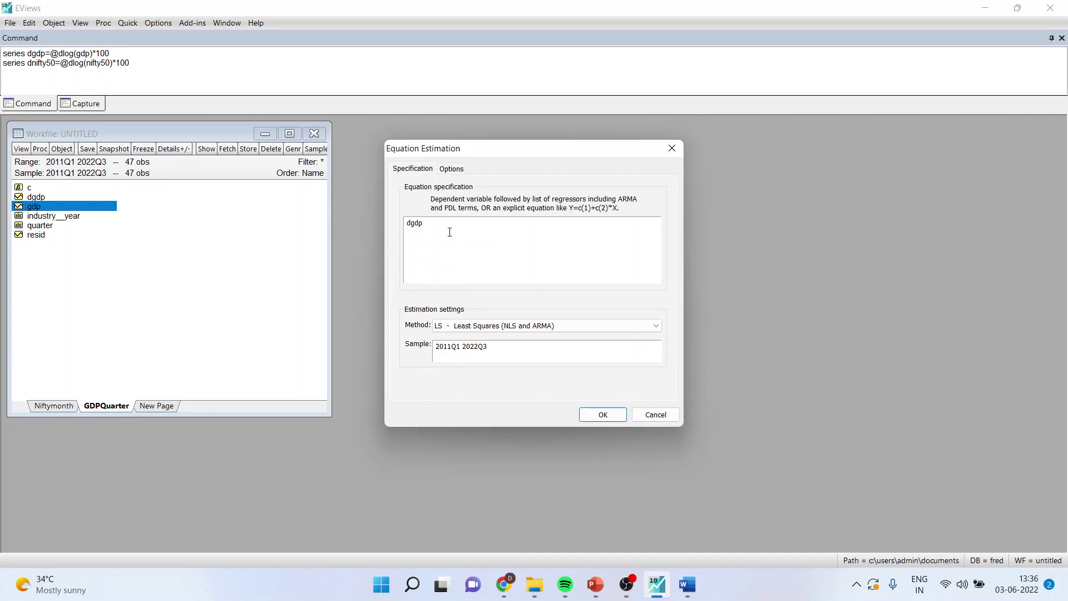
{"action": "type", "text": "c dgdp(-1)"}
{"action": "type", "text": "Niftymonth"}
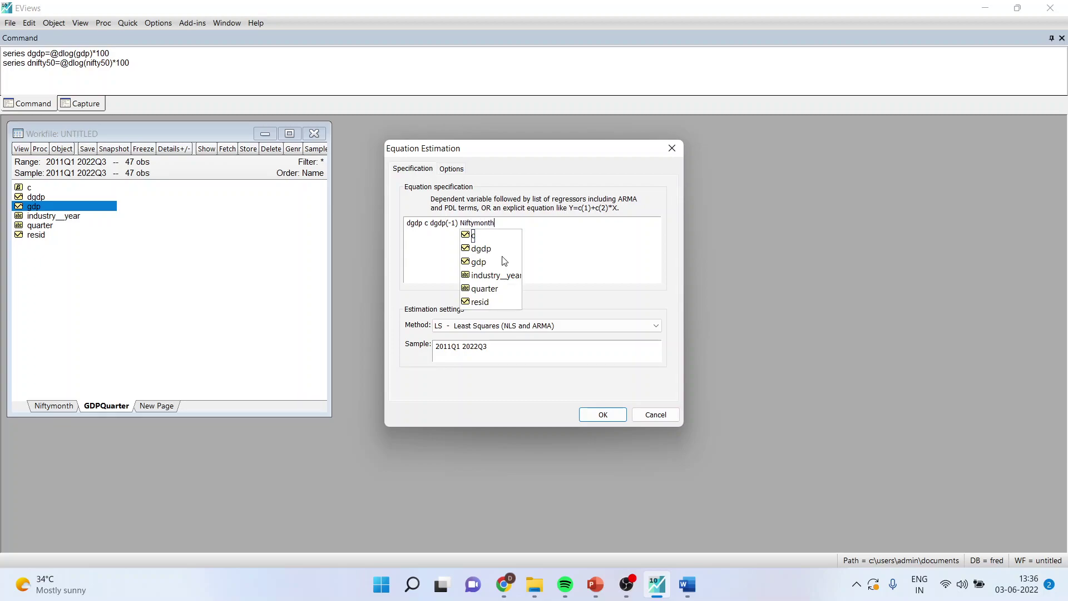
{"action": "type", "text": "\\"}
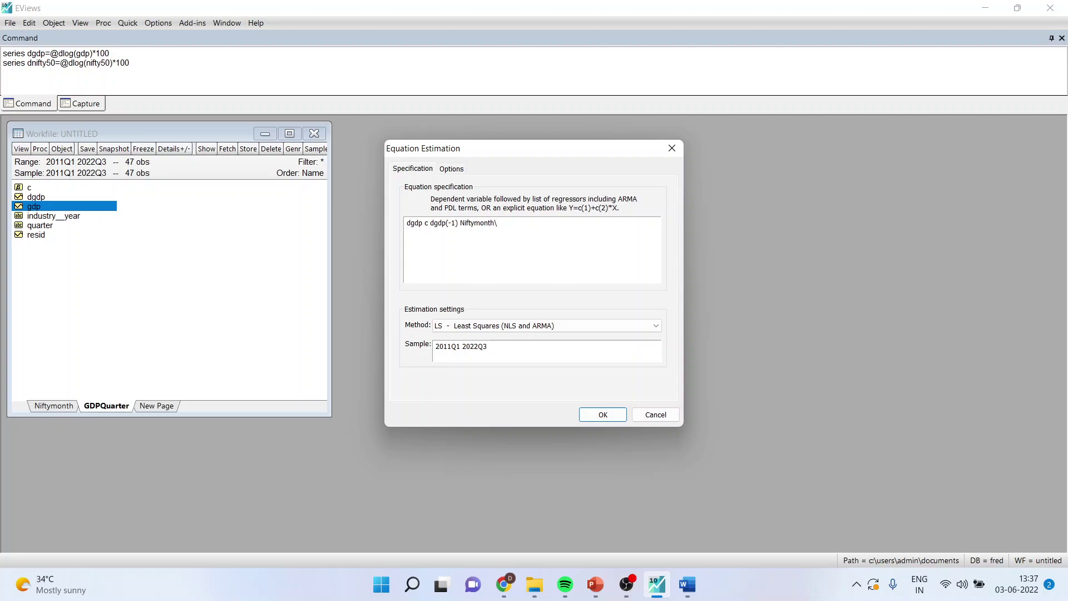
{"action": "type", "text": "nifty"}
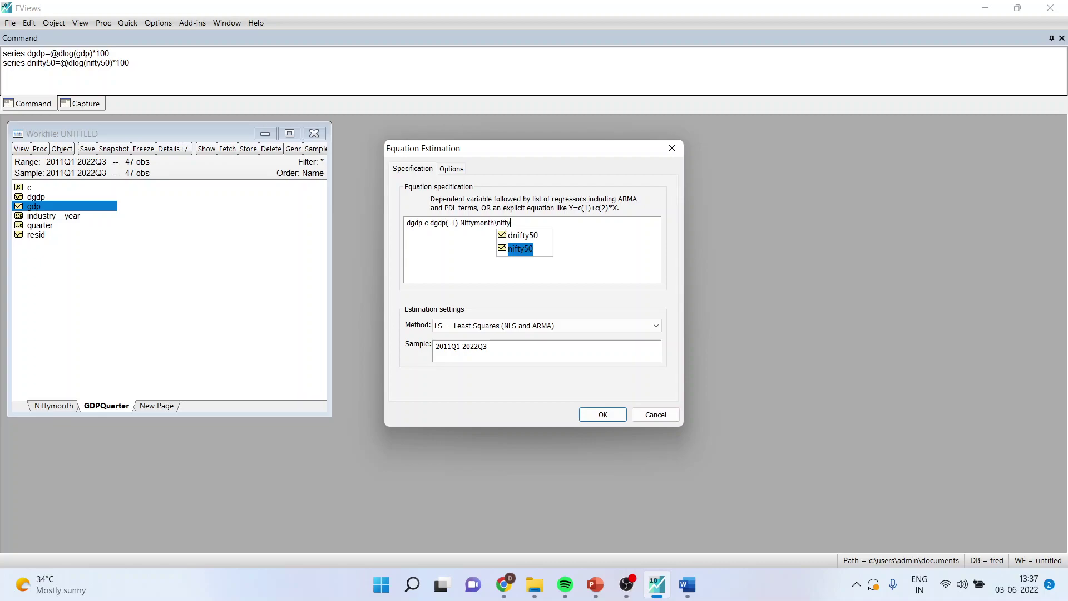
{"action": "type", "text": "50(-1"}
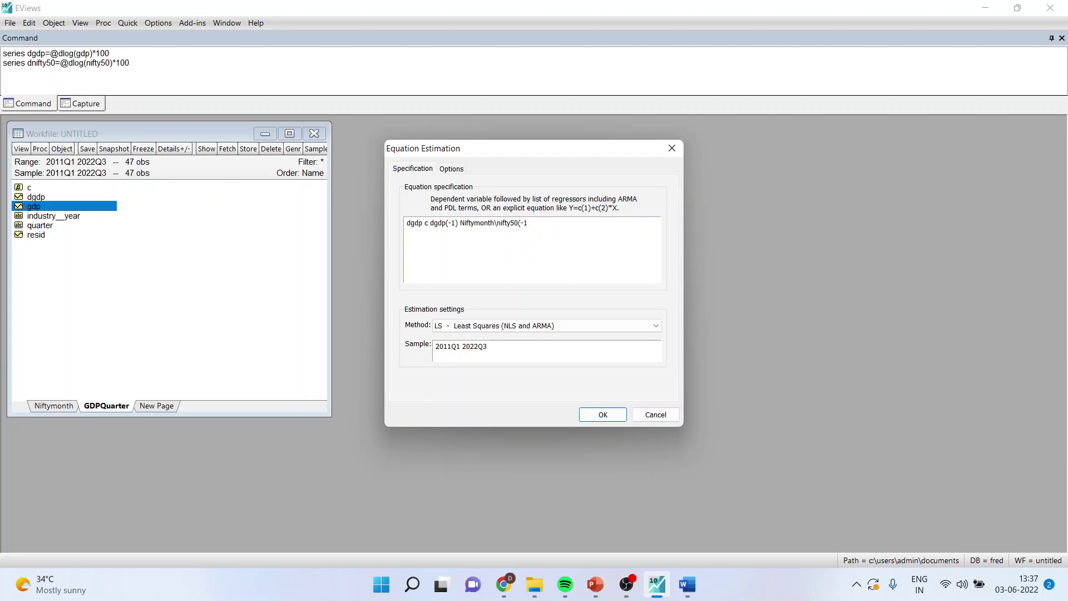
{"action": "type", "text": ")"}
{"action": "left_click", "coordinate": [606, 412]}
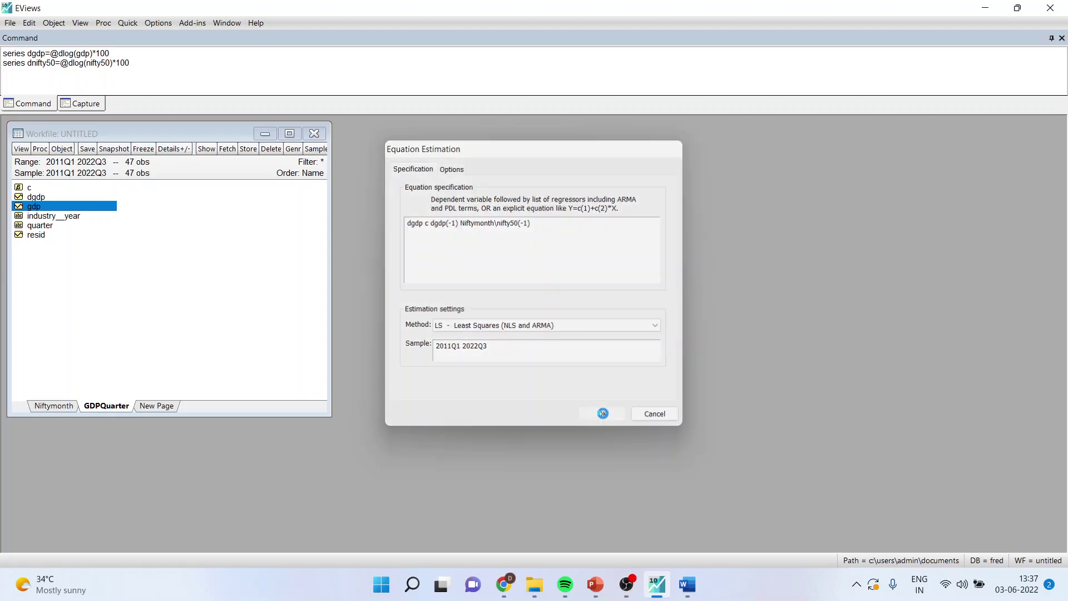
- Check the nifty50 coefficient's p-value, then save the equation as eq01
{"action": "left_click_drag", "start_coordinate": [258, 242], "coordinate": [524, 133]}
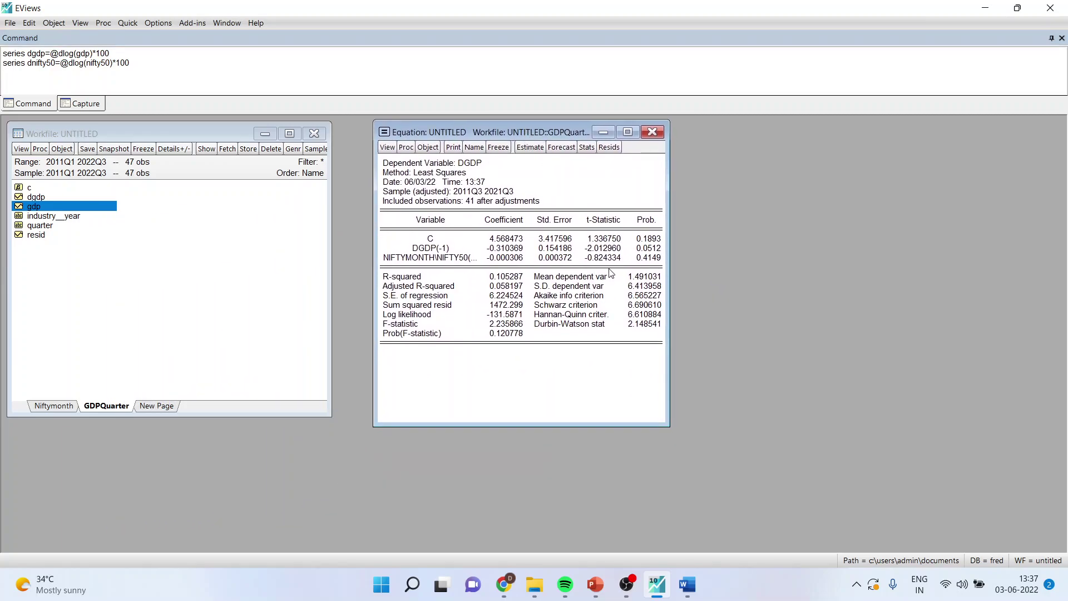
{"action": "left_click", "coordinate": [648, 260]}
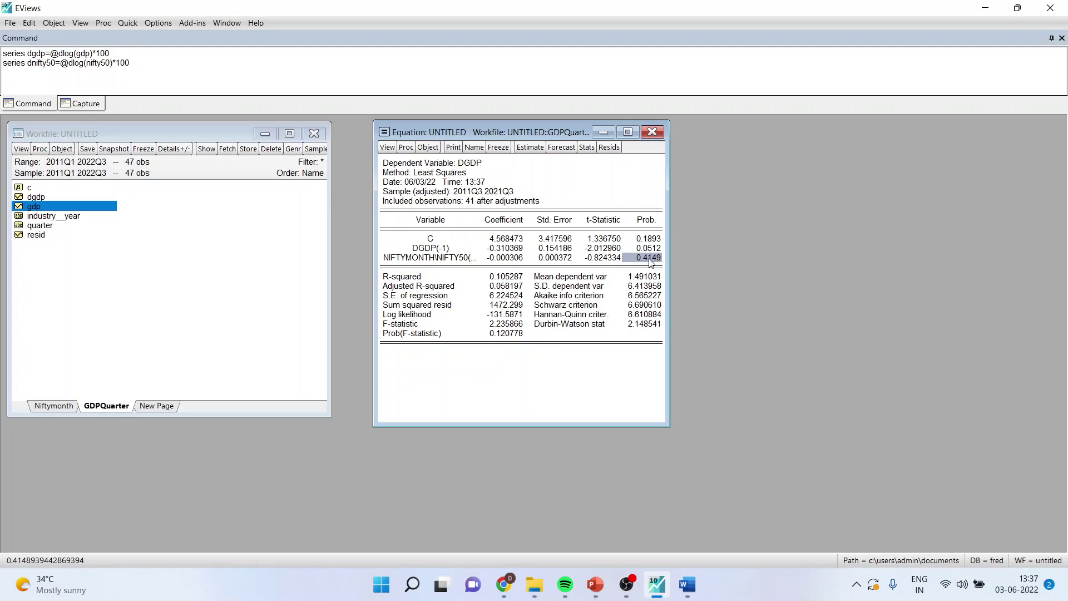
{"action": "left_click", "coordinate": [473, 148]}
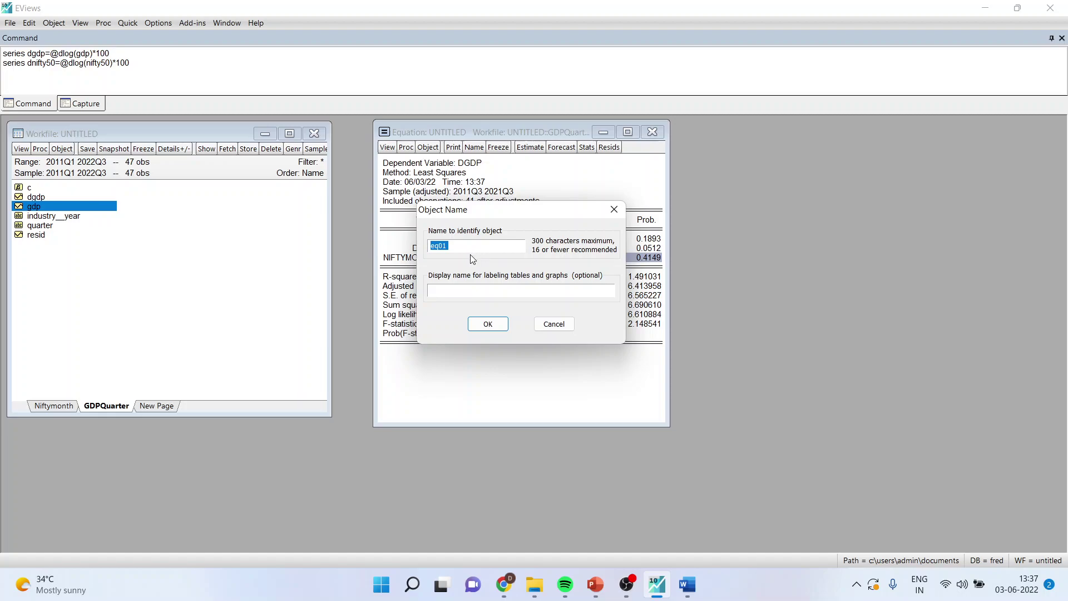
{"action": "left_click", "coordinate": [488, 324]}
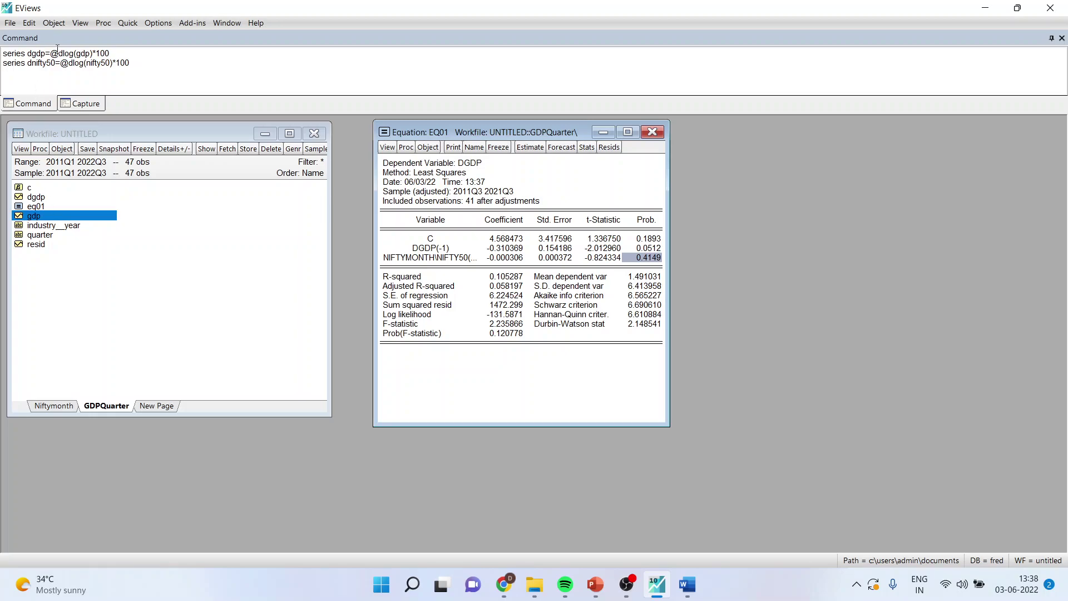
- Specify a MIDAS equation: dgdp c dgdp(-1) with high-frequency regressor Niftymonth\nifty50(-1)
{"action": "left_click", "coordinate": [128, 24]}
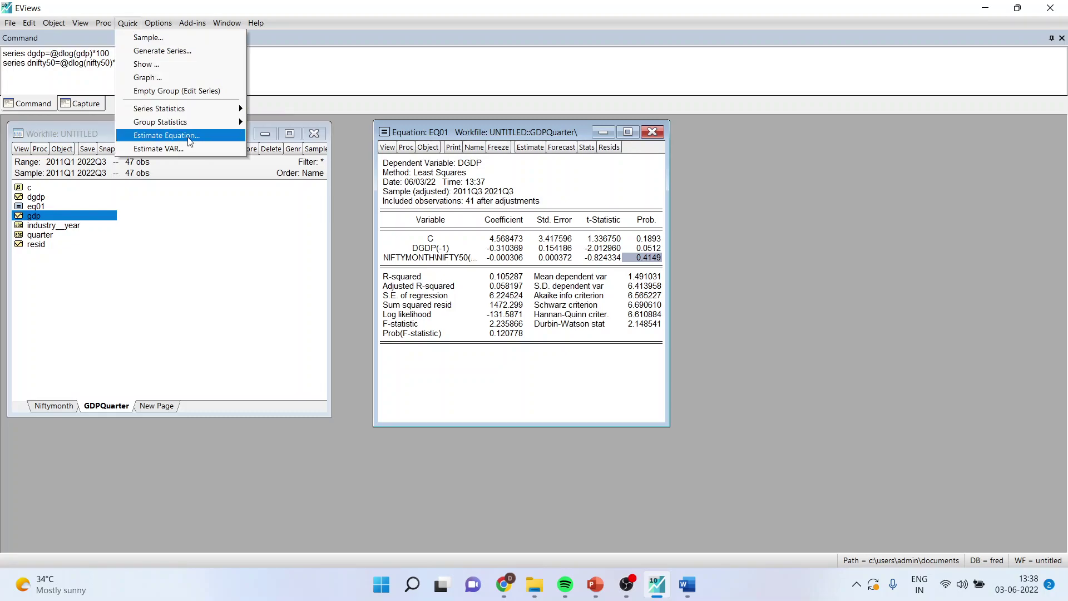
{"action": "left_click", "coordinate": [162, 135]}
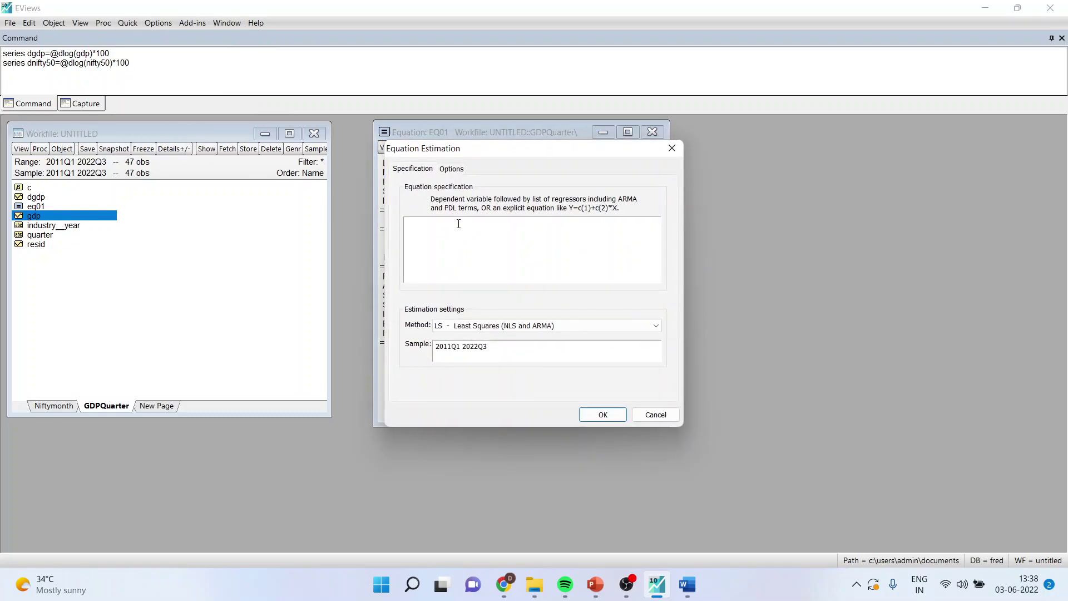
{"action": "left_click", "coordinate": [658, 326]}
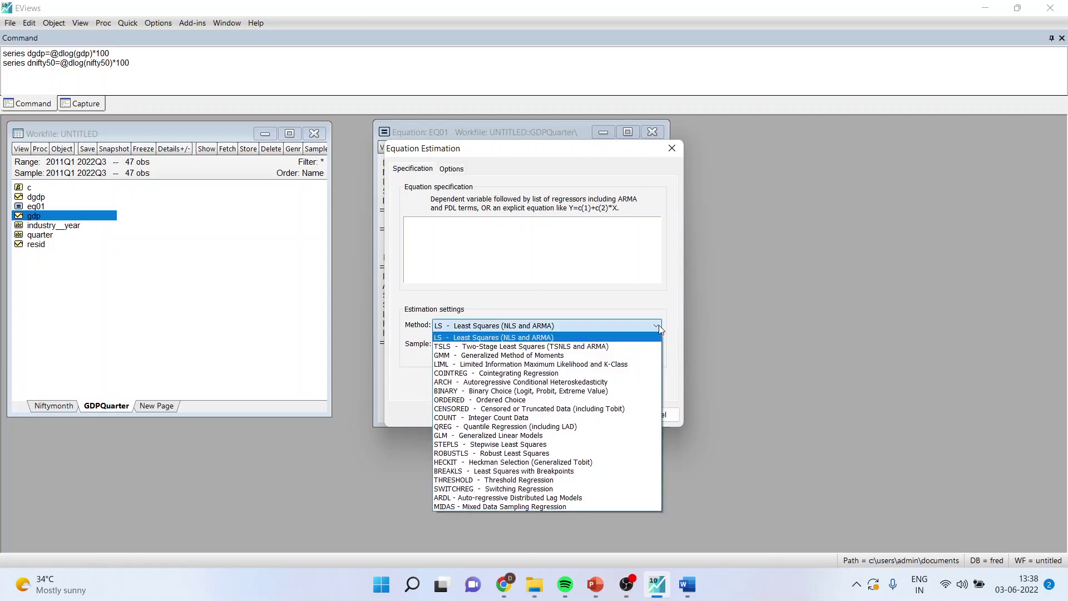
{"action": "left_click", "coordinate": [610, 505]}
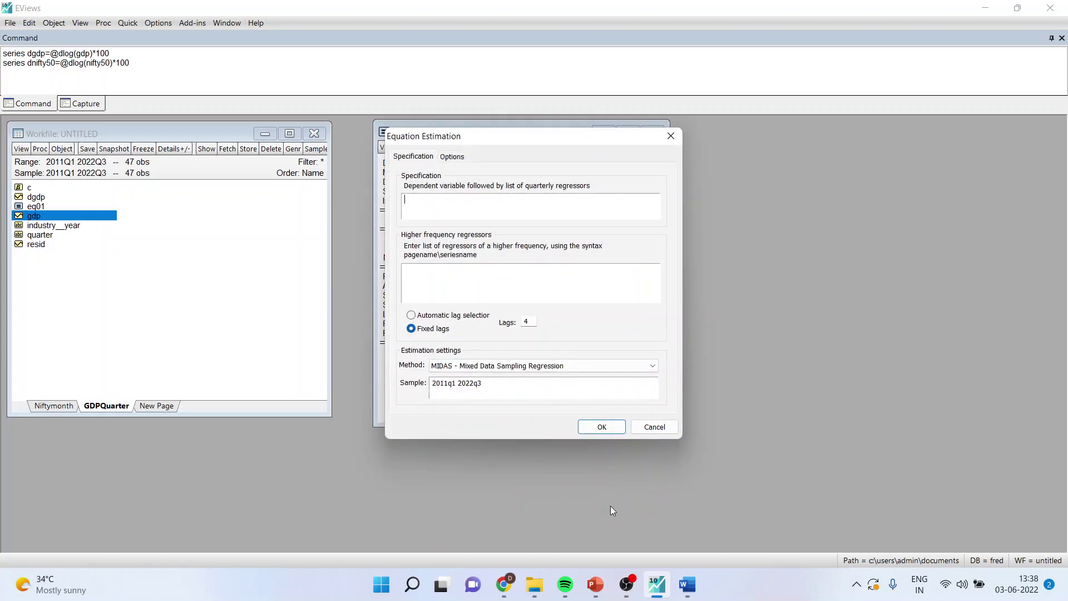
{"action": "left_click", "coordinate": [448, 207]}
{"action": "type", "text": "dgdp"}
{"action": "type", "text": " c dgdp"}
{"action": "type", "text": "(-1"}
{"action": "type", "text": ")"}
{"action": "type", "text": "Nifty"}
{"action": "type", "text": "month"}
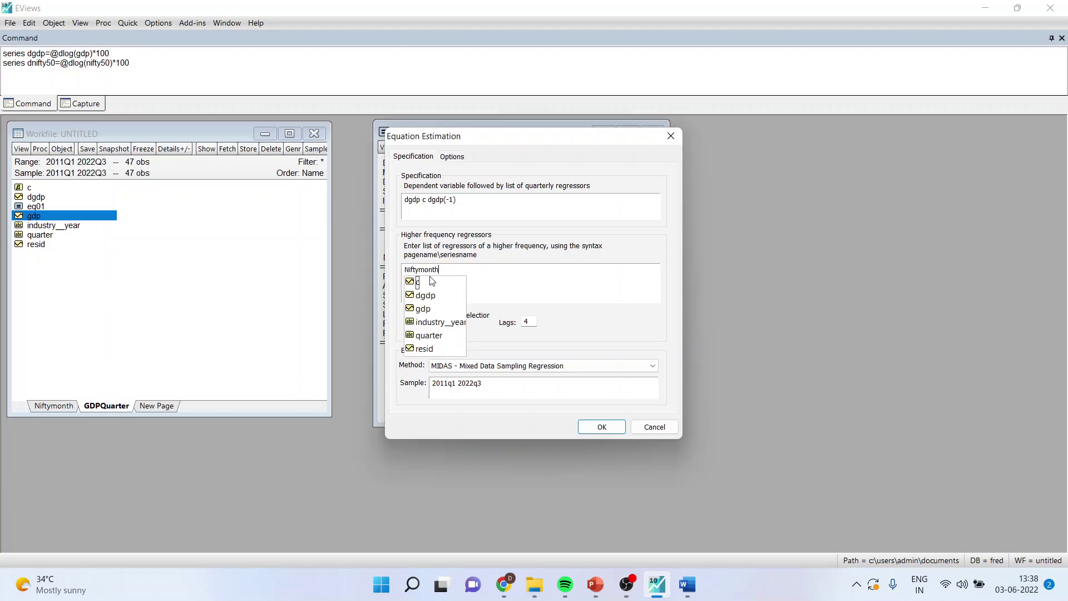
{"action": "type", "text": "\\"}
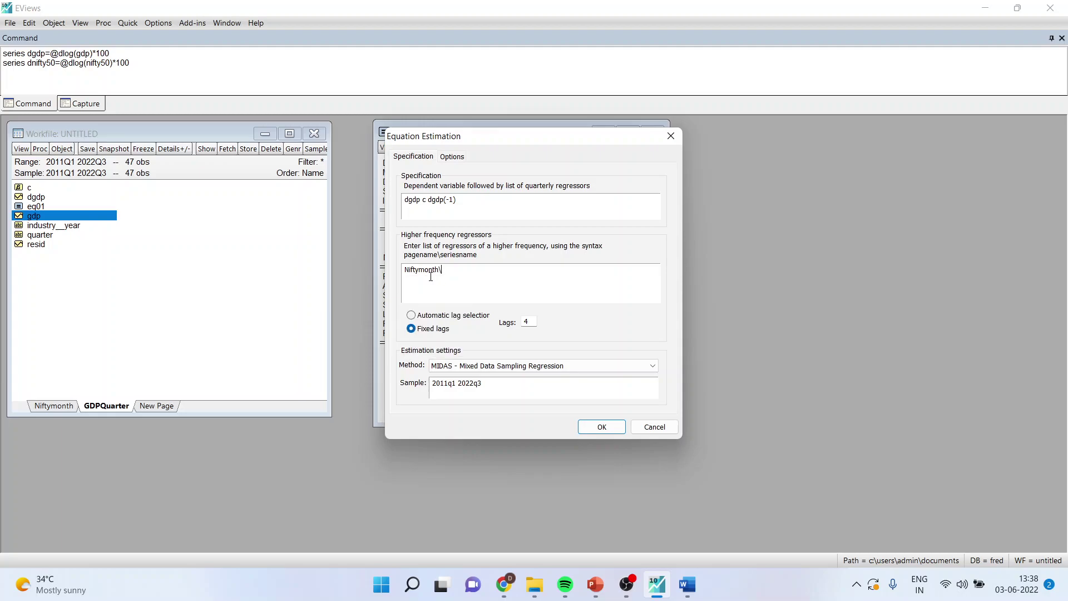
{"action": "type", "text": "nifty50(-1)"}
- Estimate the MIDAS equation, save it as eq02, and close the EQ02 and EQ01 windows
{"action": "left_click", "coordinate": [605, 427]}
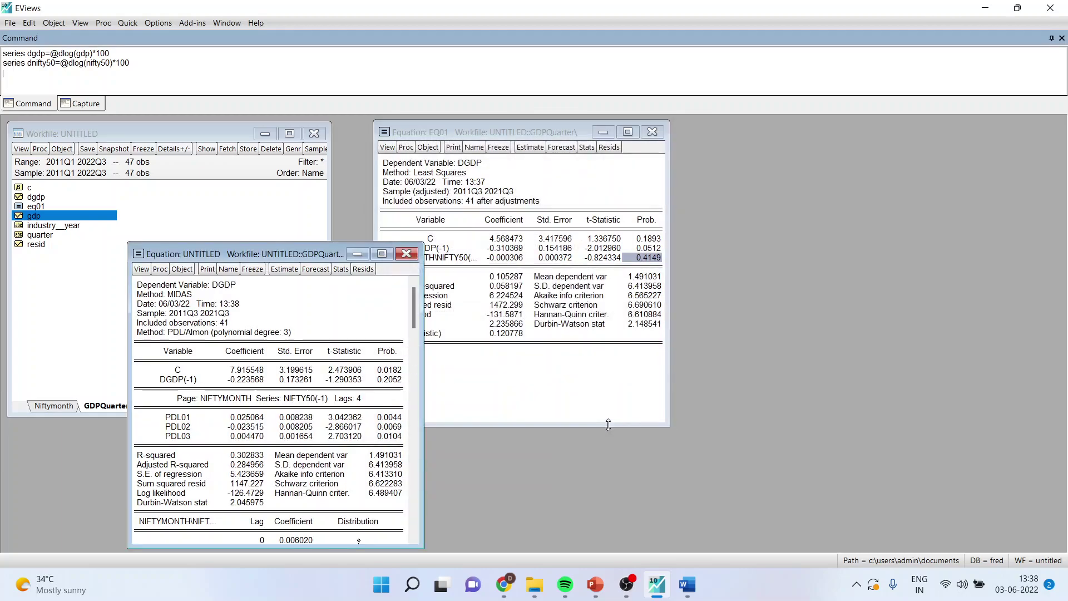
{"action": "left_click_drag", "start_coordinate": [286, 254], "coordinate": [672, 142]}
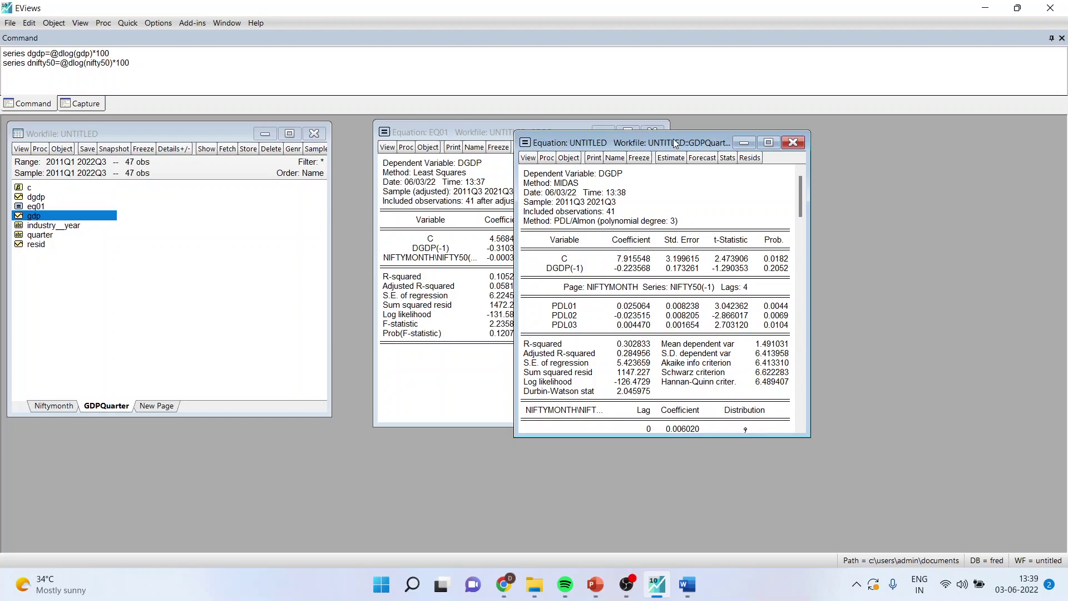
{"action": "left_click", "coordinate": [614, 157]}
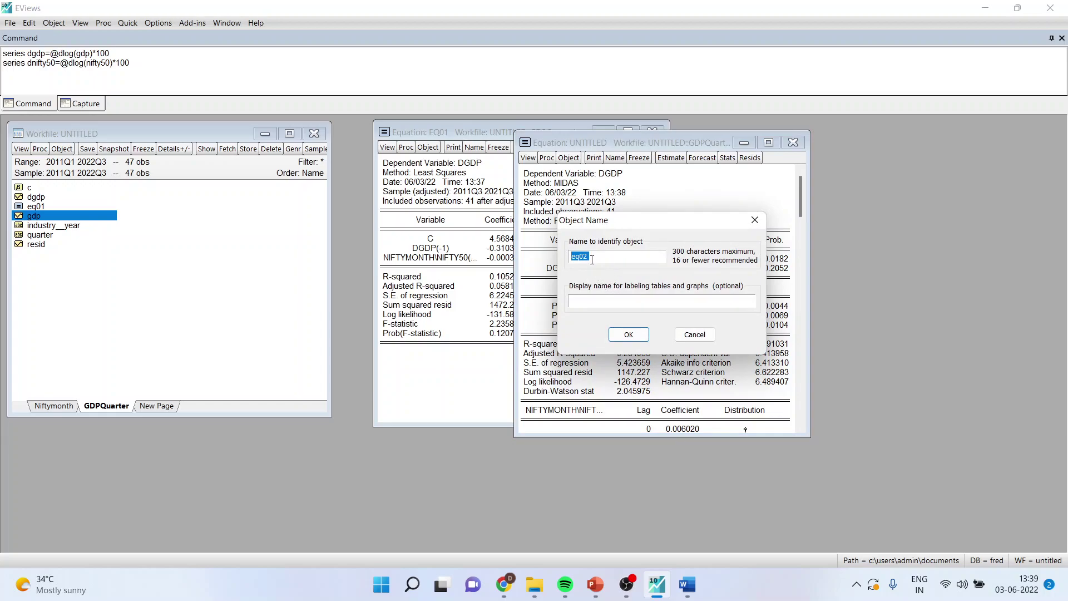
{"action": "left_click", "coordinate": [628, 335]}
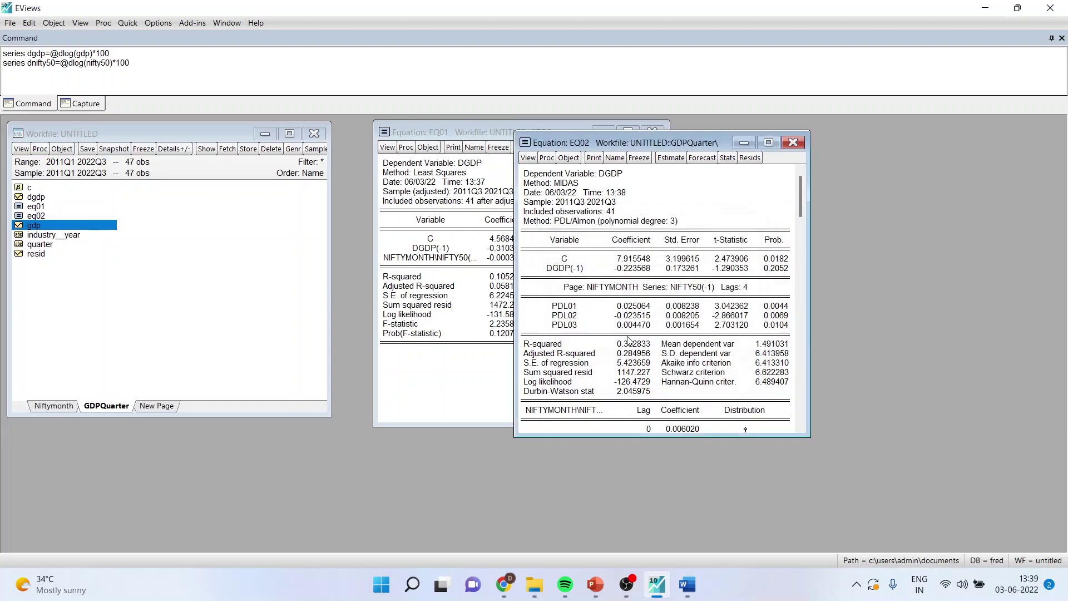
{"action": "left_click", "coordinate": [793, 143]}
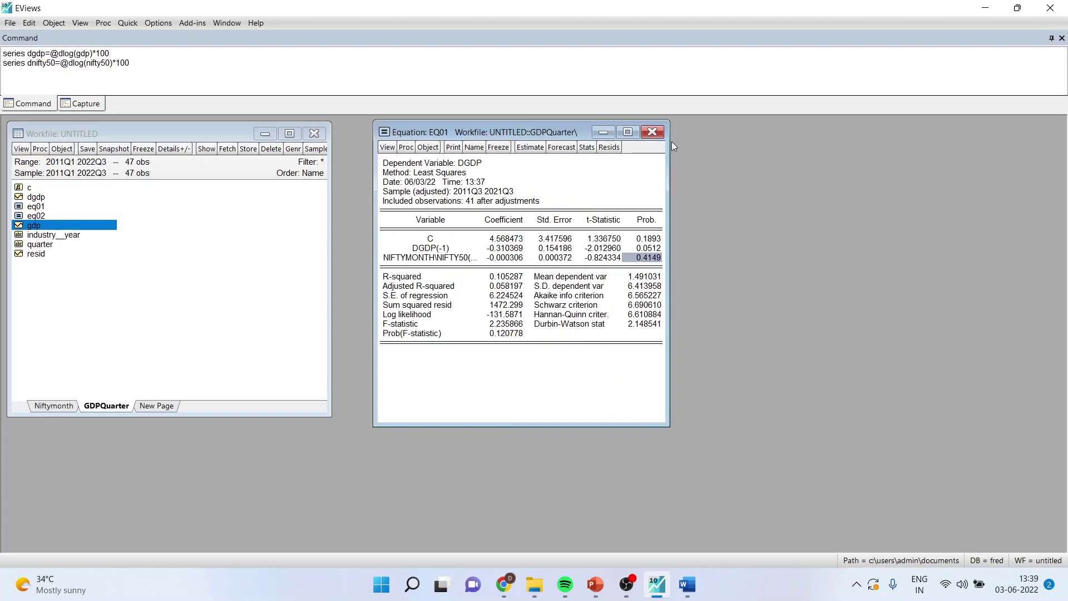
{"action": "left_click", "coordinate": [653, 135]}
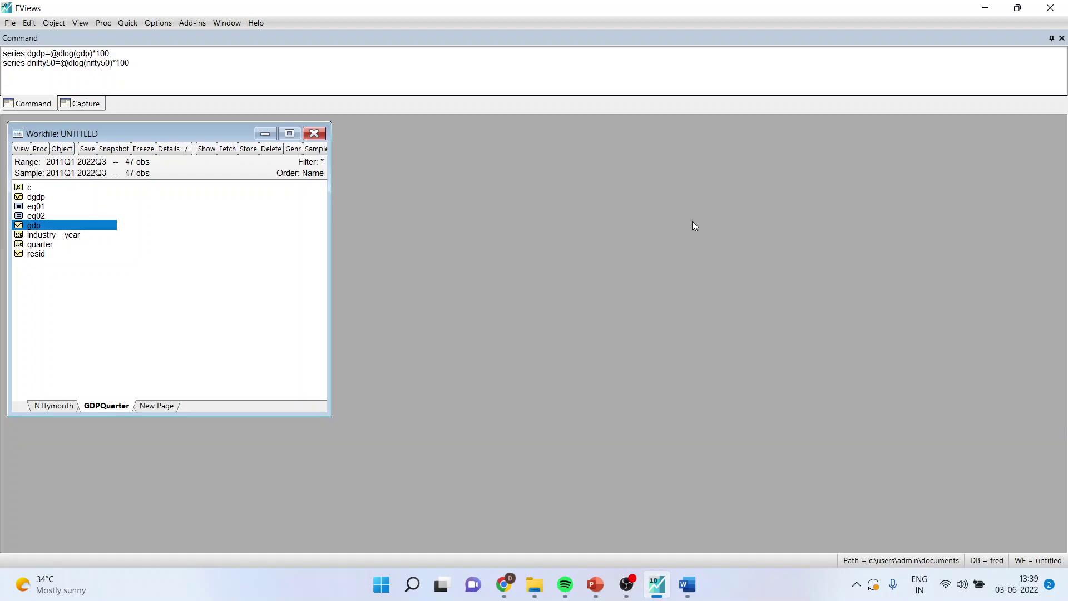
- Specify another MIDAS equation: dgdp c dgdp(-1) with Niftymonth\nifty50(-1) as high-frequency regressor
{"action": "left_click", "coordinate": [128, 23]}
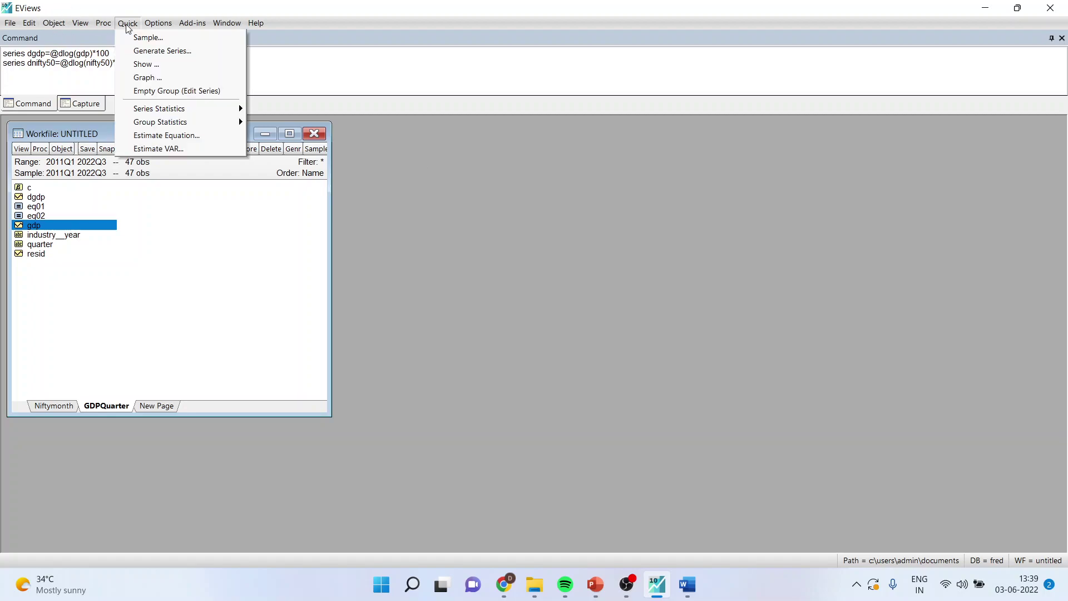
{"action": "left_click", "coordinate": [167, 135]}
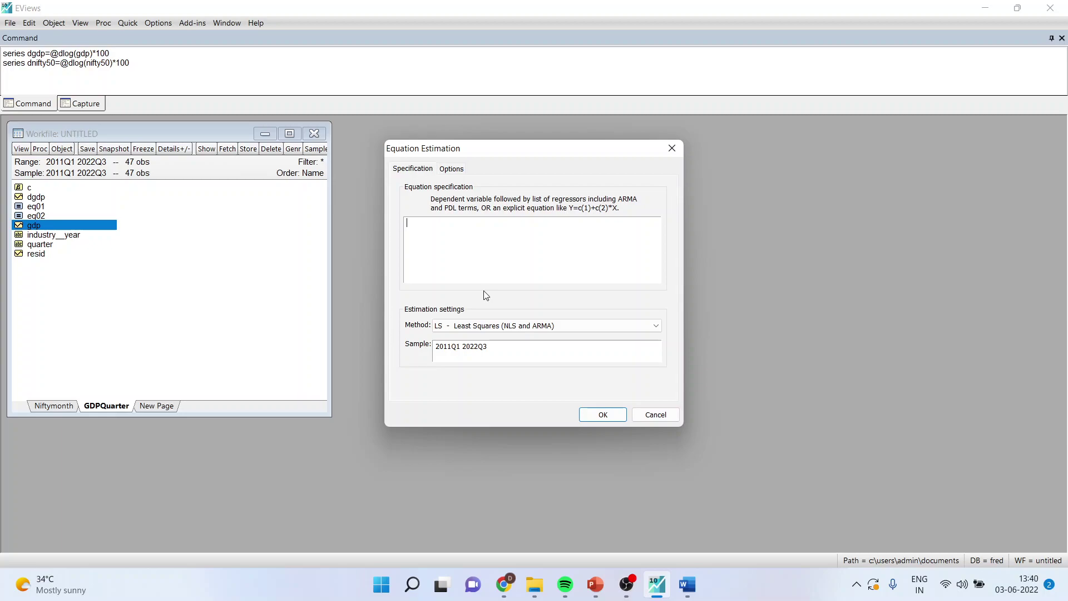
{"action": "left_click", "coordinate": [655, 326]}
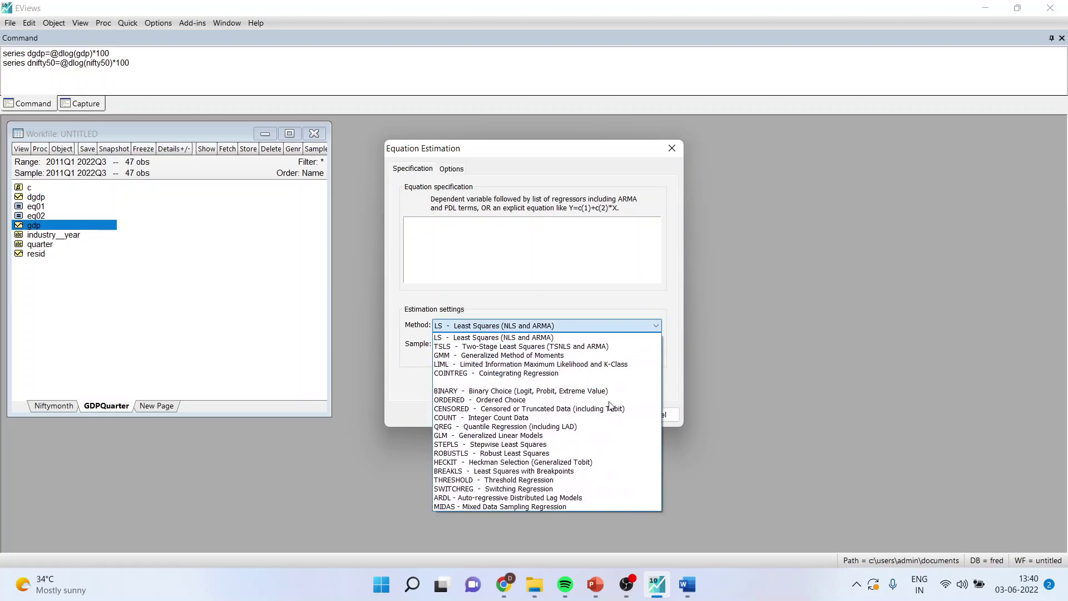
{"action": "left_click", "coordinate": [549, 505]}
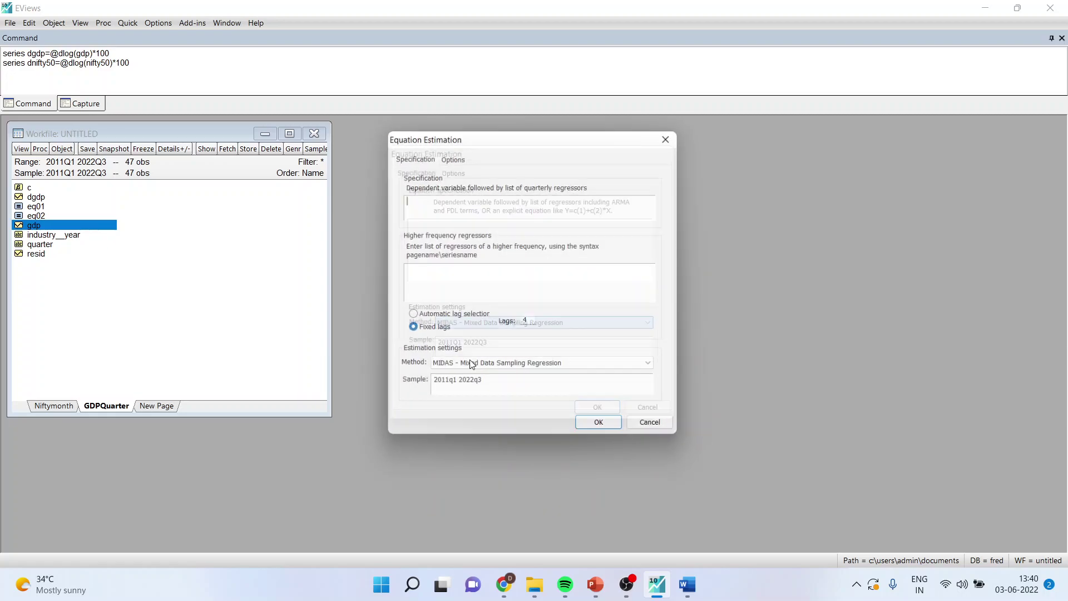
{"action": "left_click", "coordinate": [447, 210]}
{"action": "type", "text": "dgdp c d"}
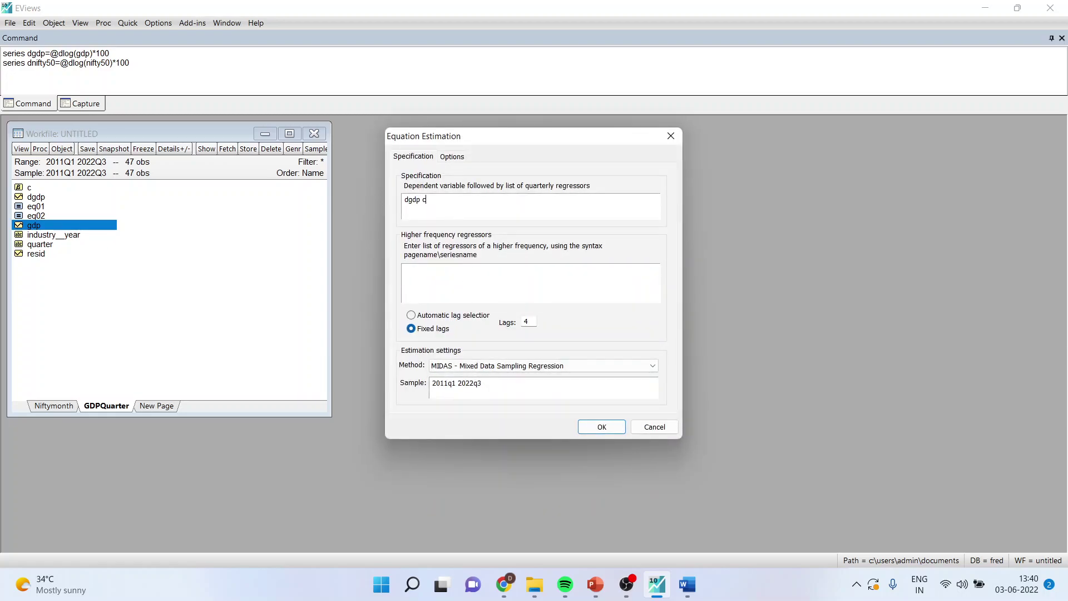
{"action": "type", "text": "gdp("}
{"action": "type", "text": "-1)"}
{"action": "type", "text": "Nifty"}
{"action": "type", "text": "month"}
{"action": "type", "text": "\\"}
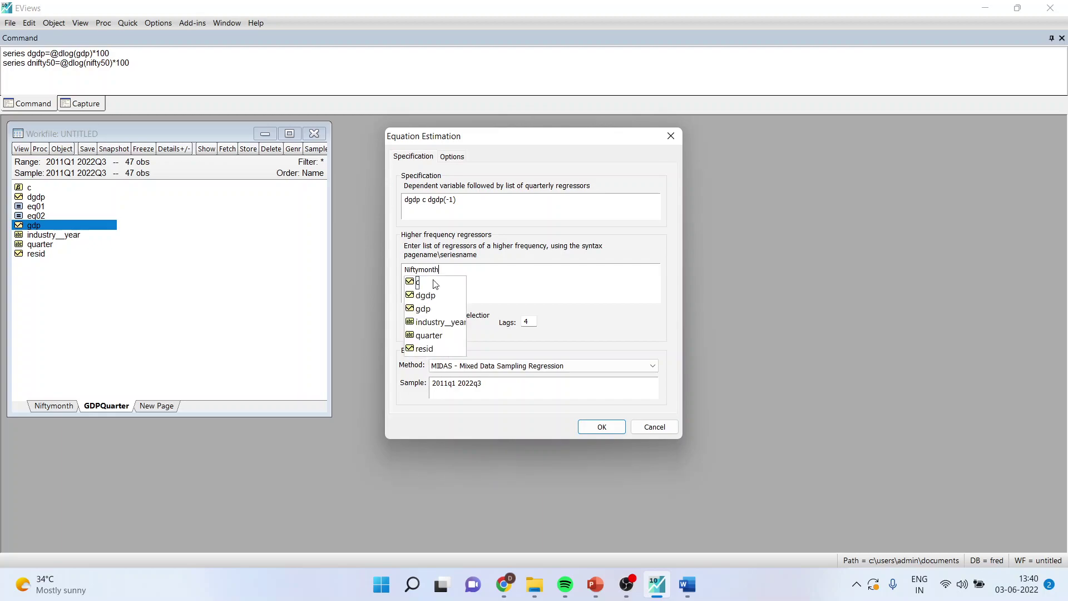
{"action": "type", "text": "nif"}
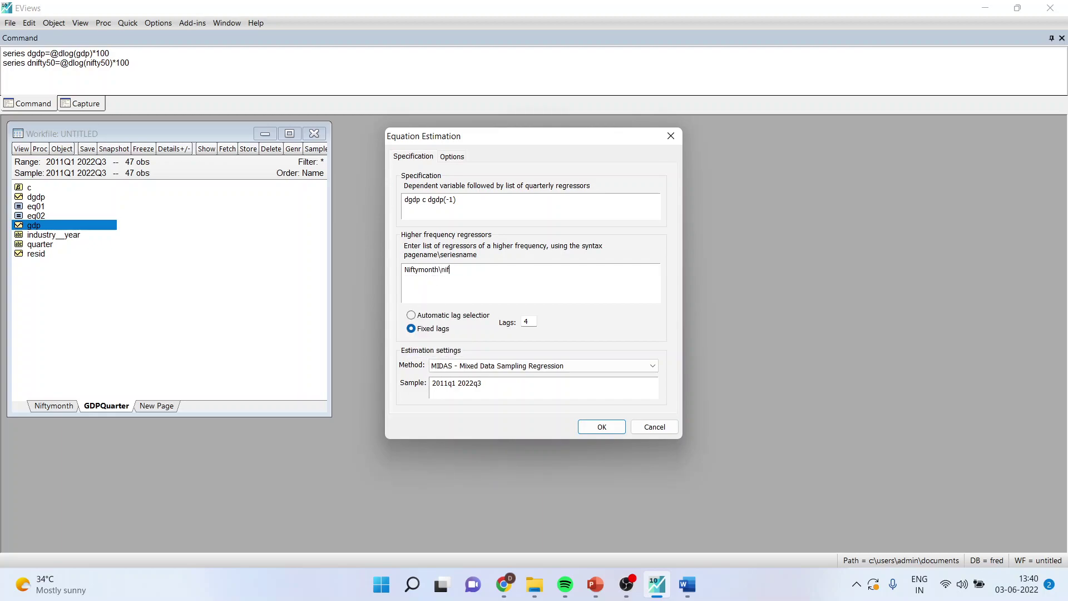
{"action": "type", "text": "ty50(-1)"}
- Set the MIDAS lag weighting to Step
{"action": "left_click", "coordinate": [454, 156]}
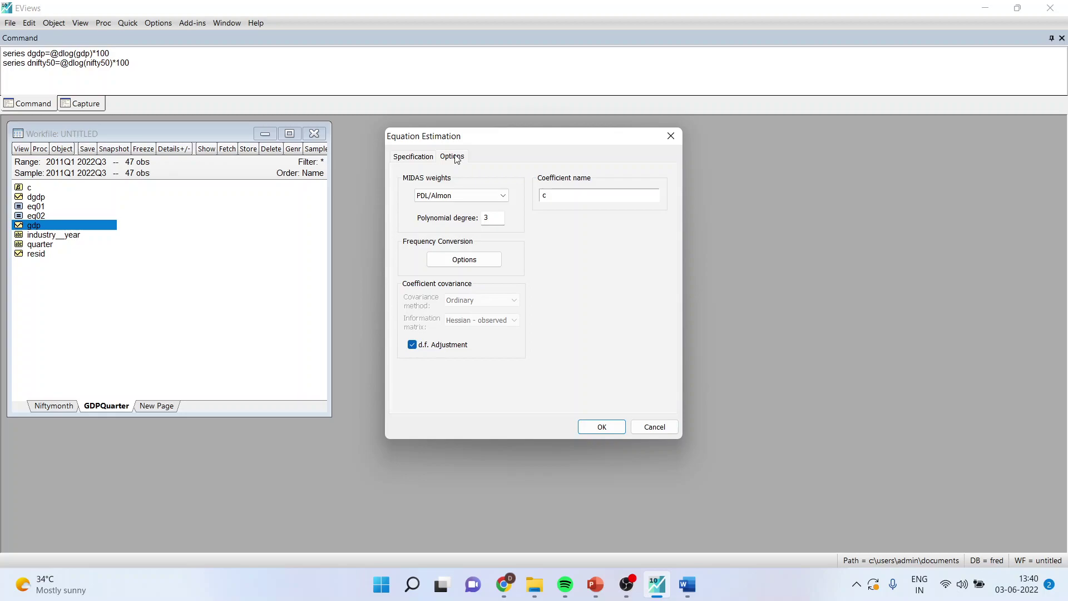
{"action": "left_click", "coordinate": [502, 194]}
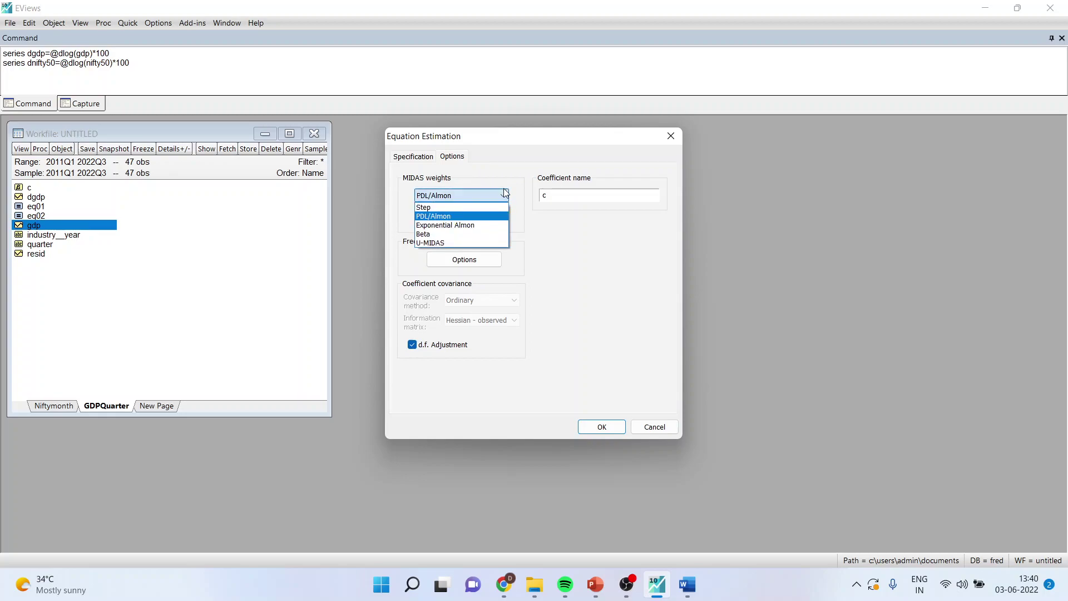
{"action": "left_click", "coordinate": [476, 207]}
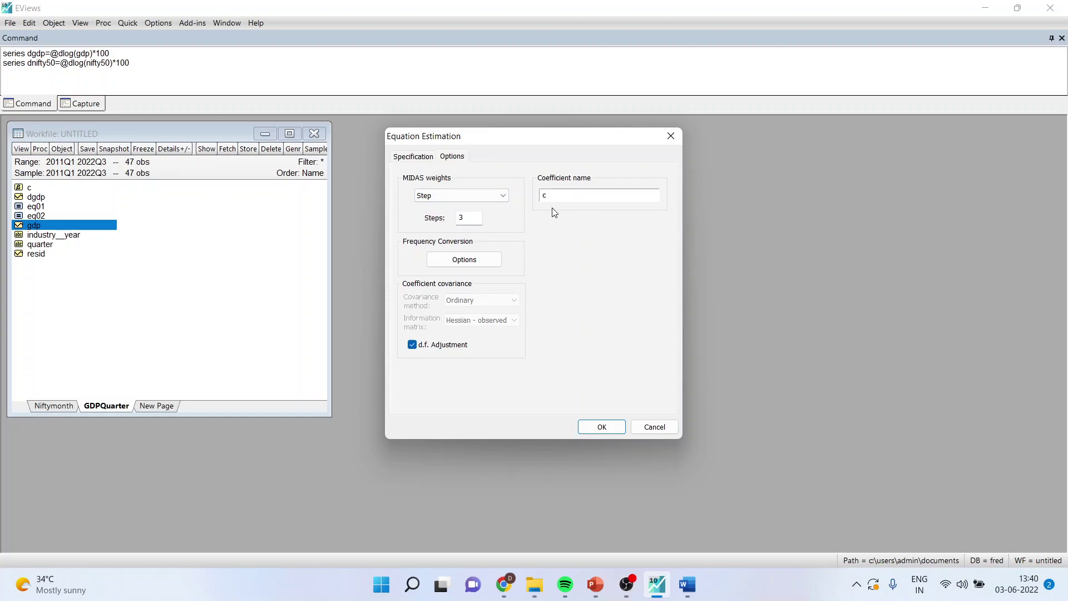
- Estimate the Step-weighted MIDAS equation (R-squared 0.104505) and save it as eq03
{"action": "left_click", "coordinate": [607, 428]}
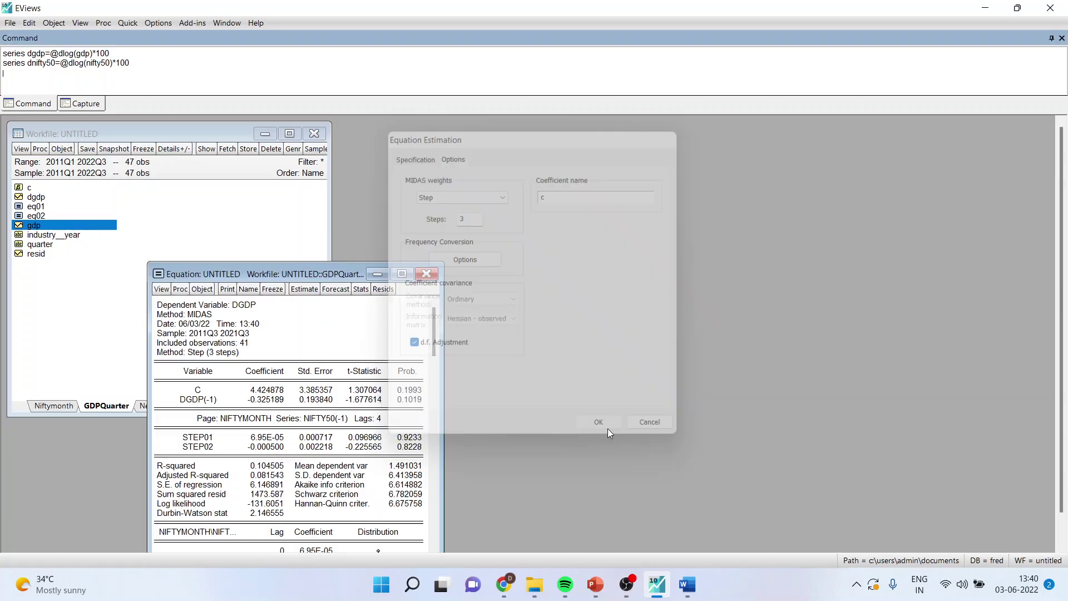
{"action": "left_click_drag", "start_coordinate": [285, 276], "coordinate": [478, 131]}
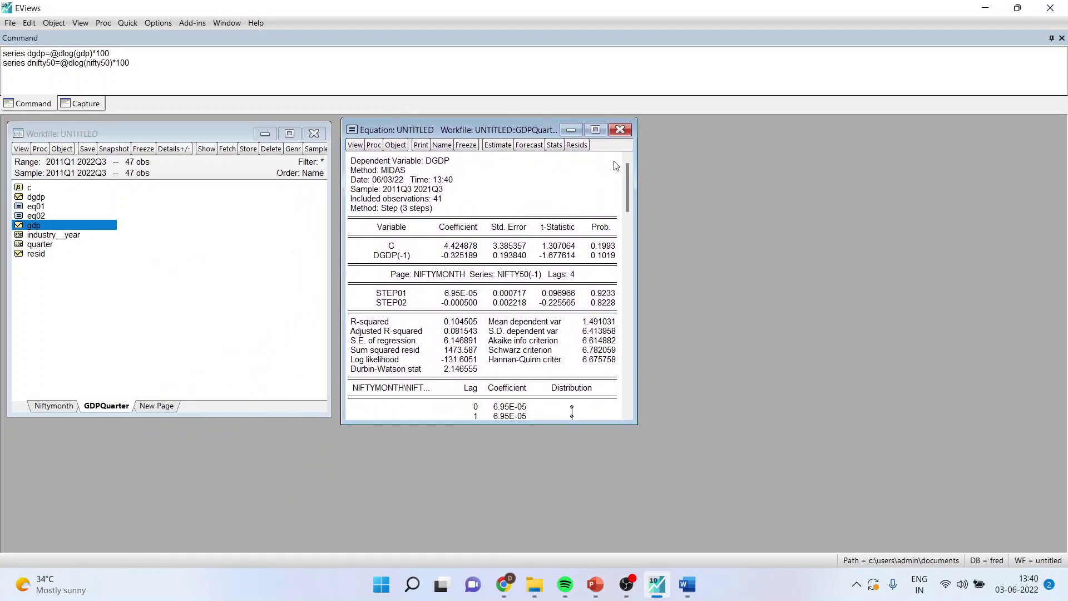
{"action": "left_click", "coordinate": [595, 129]}
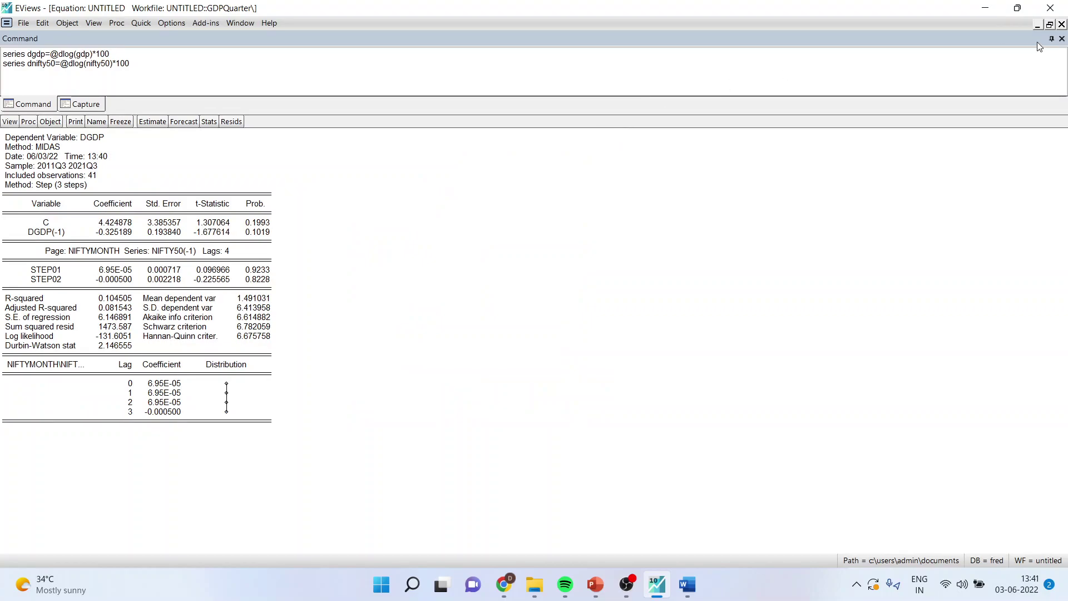
{"action": "left_click", "coordinate": [1049, 23]}
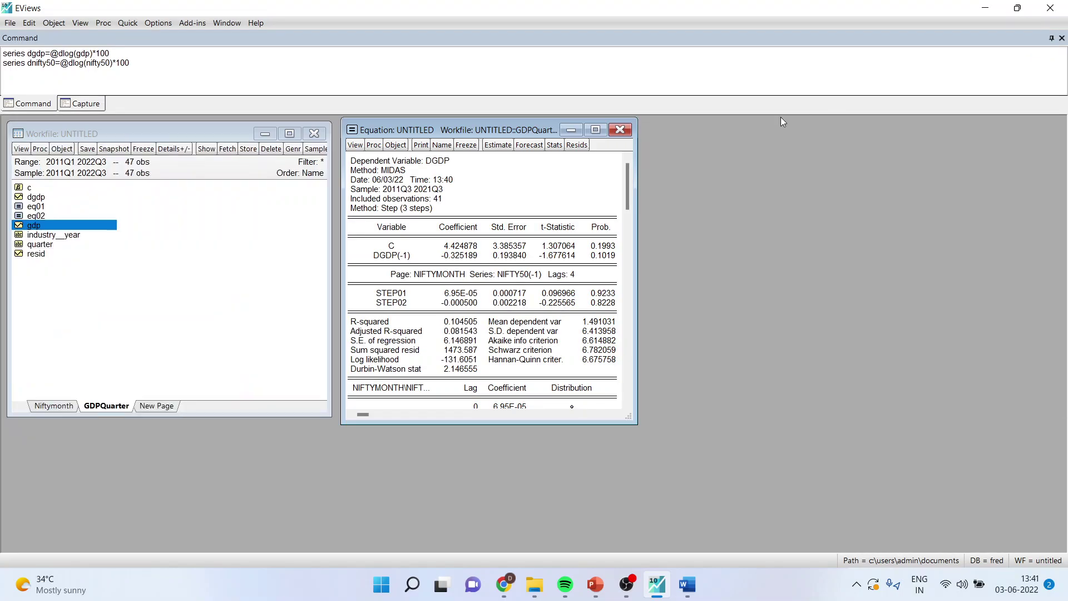
{"action": "left_click", "coordinate": [442, 145]}
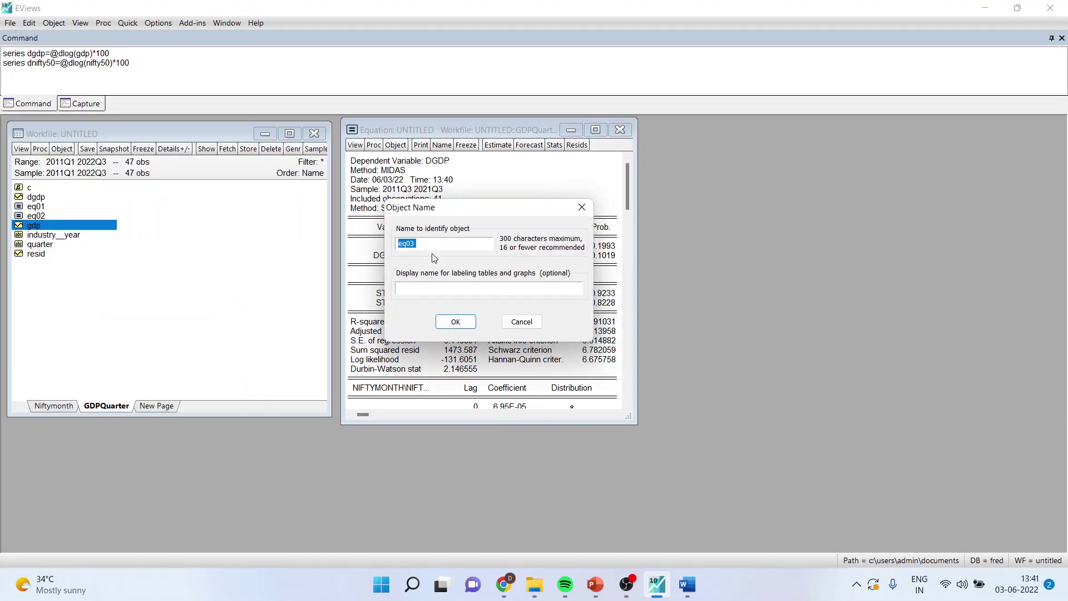
{"action": "left_click", "coordinate": [456, 322]}
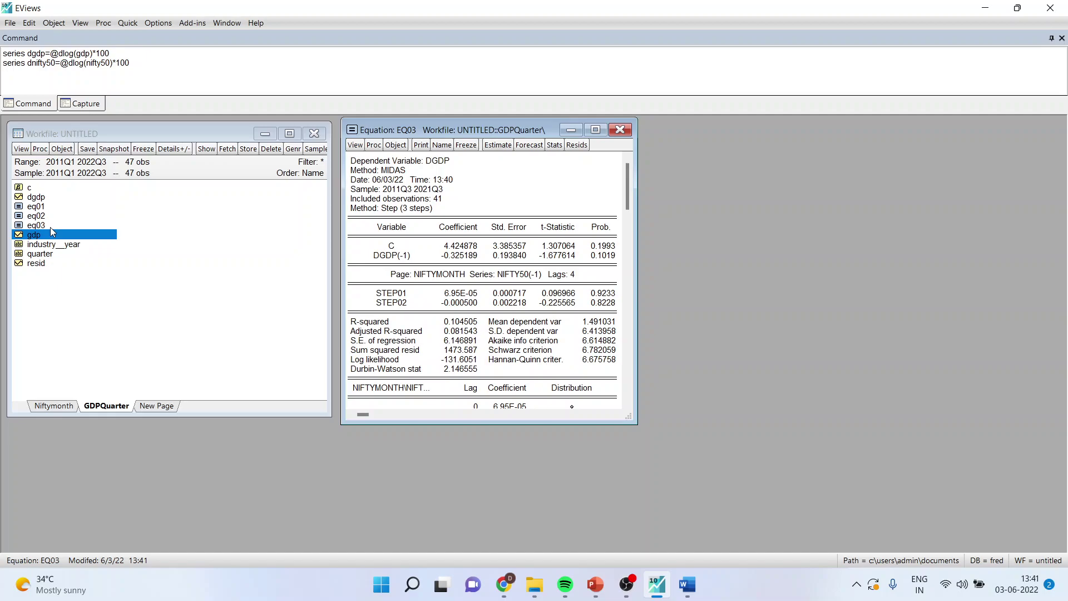
- Re-estimate eq03 with Beta MIDAS weighting (R-squared 0.212646)
{"action": "left_click", "coordinate": [498, 145]}
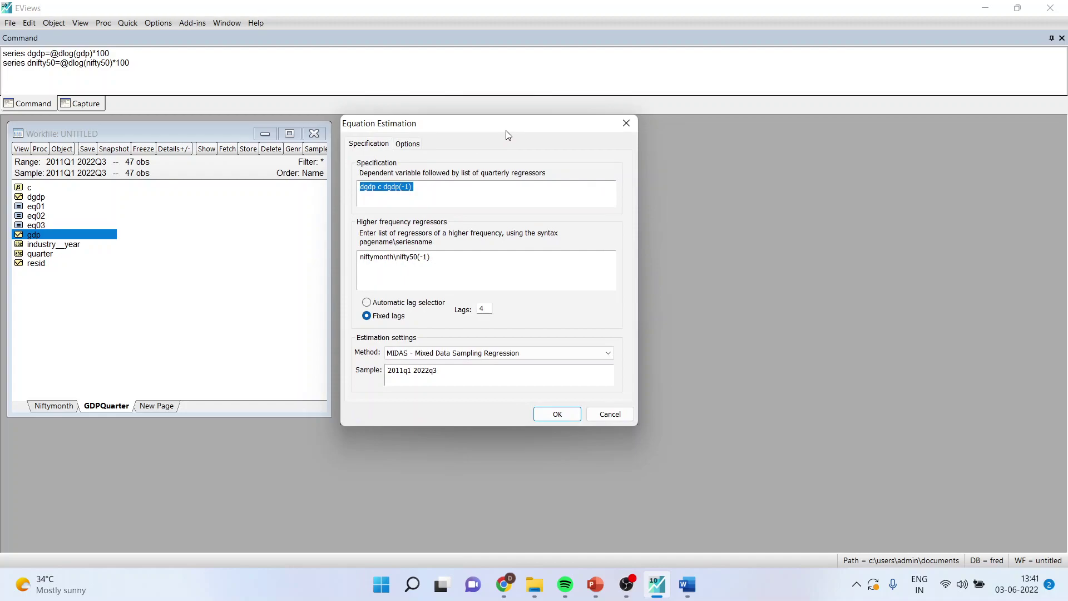
{"action": "left_click", "coordinate": [407, 143]}
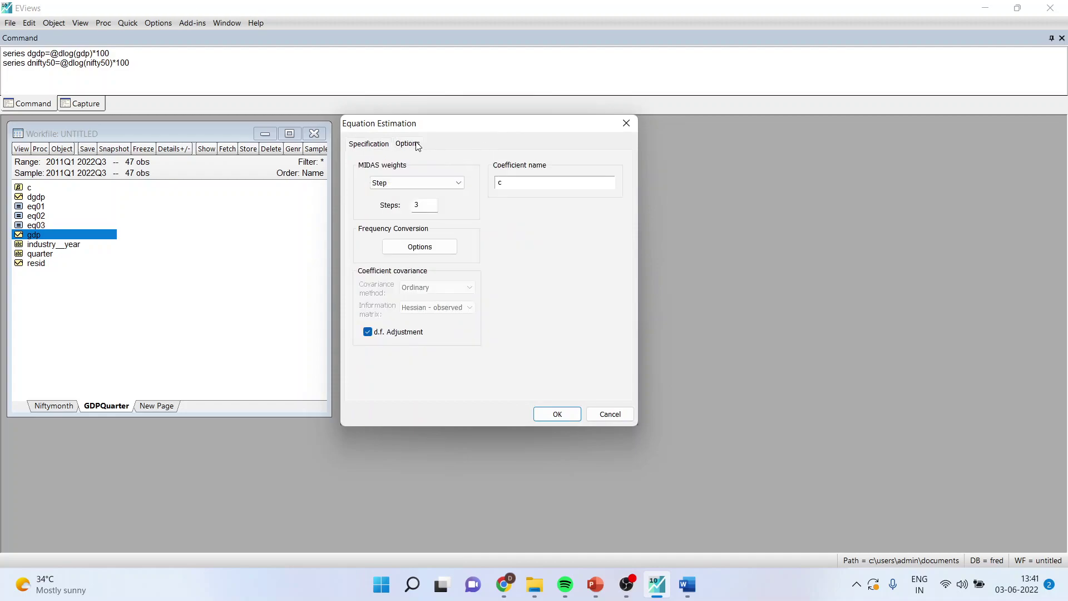
{"action": "left_click", "coordinate": [459, 183]}
{"action": "left_click", "coordinate": [384, 221]}
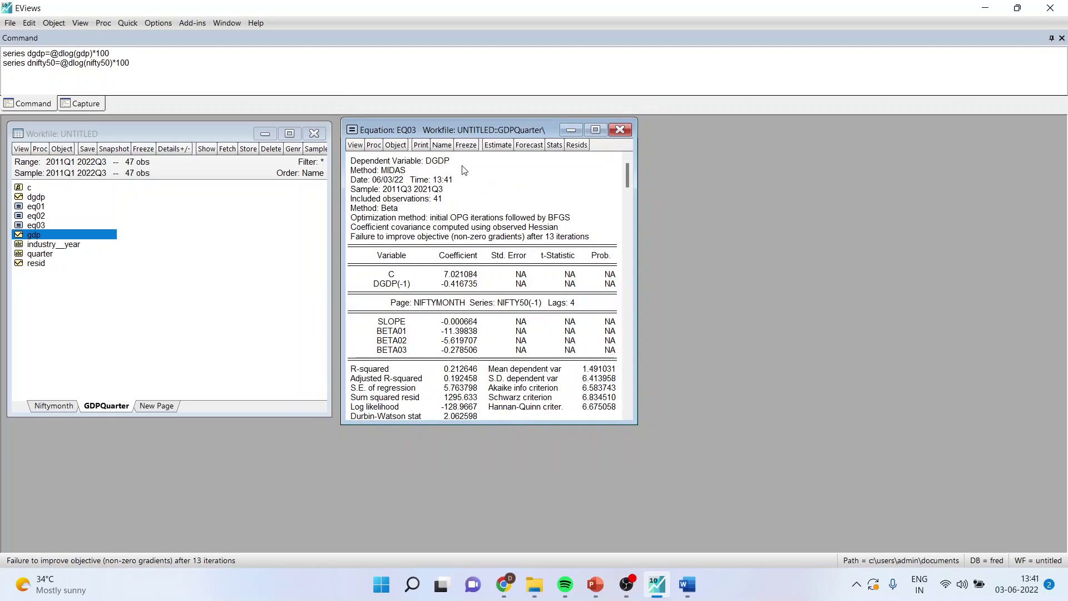
- Cancel the naming prompt, keeping the equation name eq03
{"action": "left_click", "coordinate": [443, 146]}
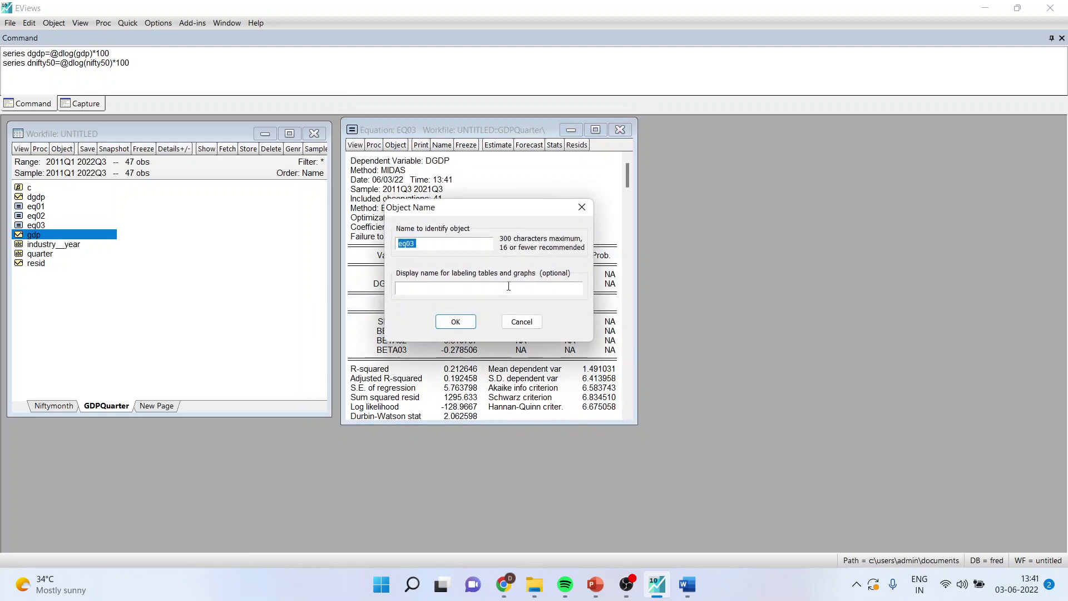
{"action": "left_click", "coordinate": [435, 246]}
{"action": "left_click", "coordinate": [523, 321]}
- Close EQ03 and specify a MIDAS equation of gdp c dgdp(-1) with Niftymonth\nifty50(-1)
{"action": "left_click", "coordinate": [620, 130]}
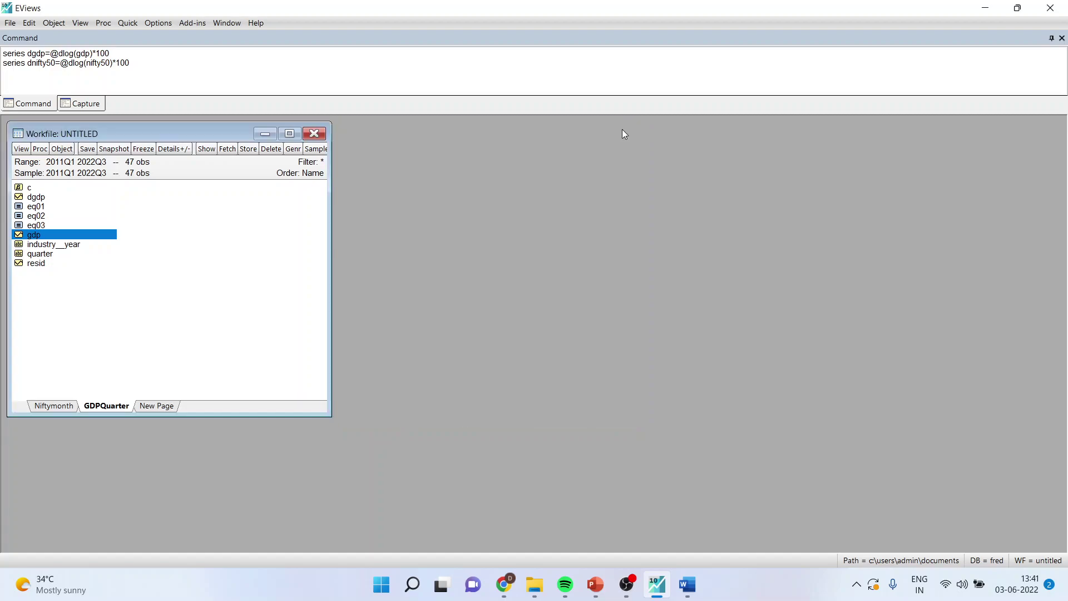
{"action": "left_click", "coordinate": [128, 23]}
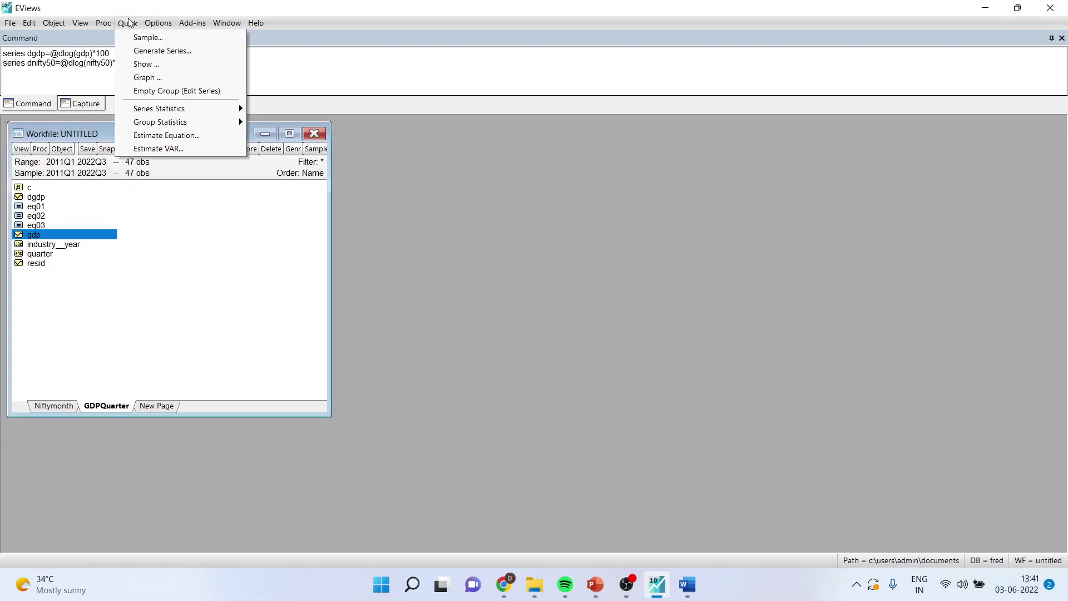
{"action": "left_click", "coordinate": [194, 136]}
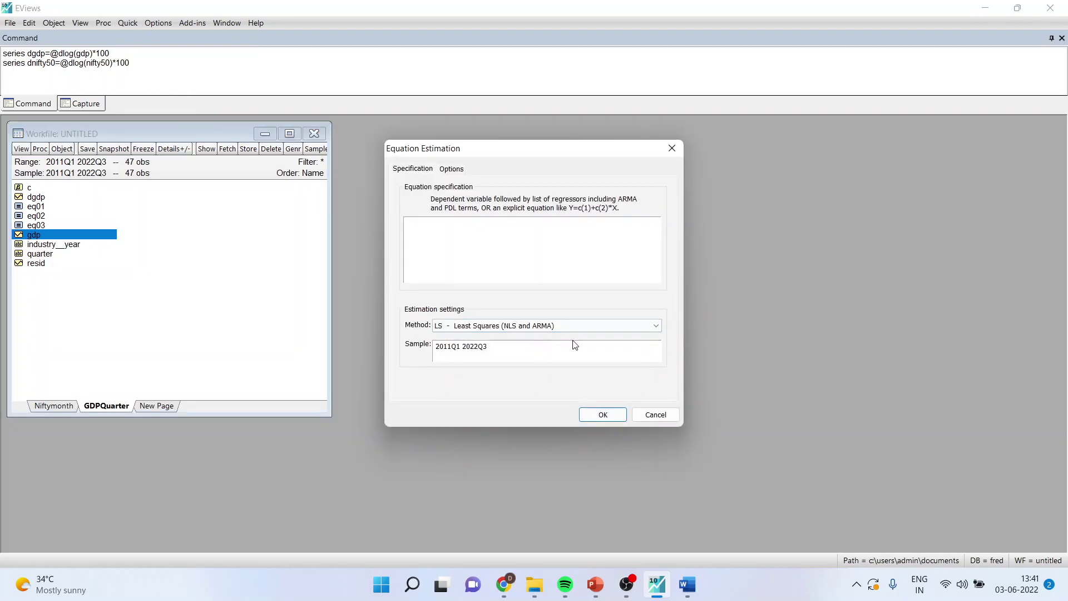
{"action": "left_click", "coordinate": [655, 325]}
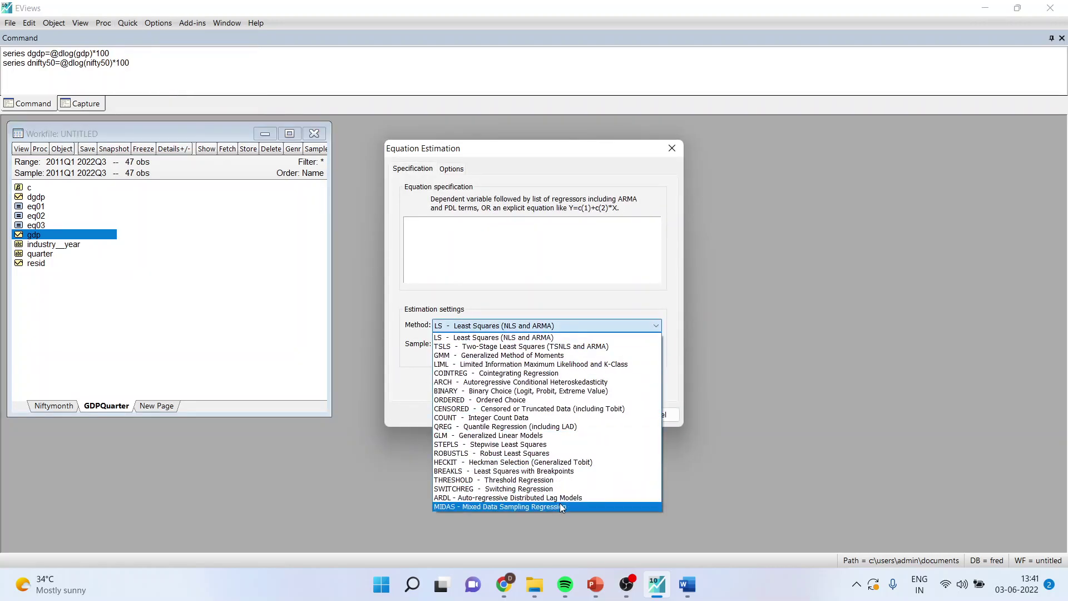
{"action": "left_click", "coordinate": [559, 504]}
{"action": "left_click", "coordinate": [444, 207]}
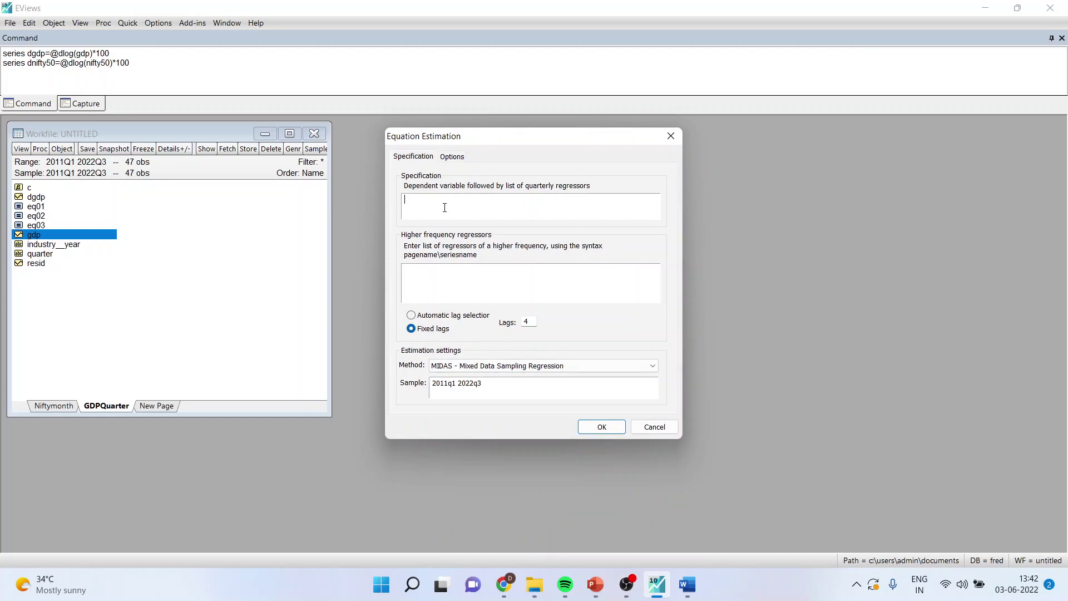
{"action": "type", "text": "gdp c dgdp(-1"}
{"action": "left_click", "coordinate": [424, 277]}
{"action": "type", "text": "Niftymonth\\nifty50(-1)"}
- Set the MIDAS lag weighting to Beta
{"action": "left_click", "coordinate": [453, 156]}
{"action": "left_click", "coordinate": [478, 195]}
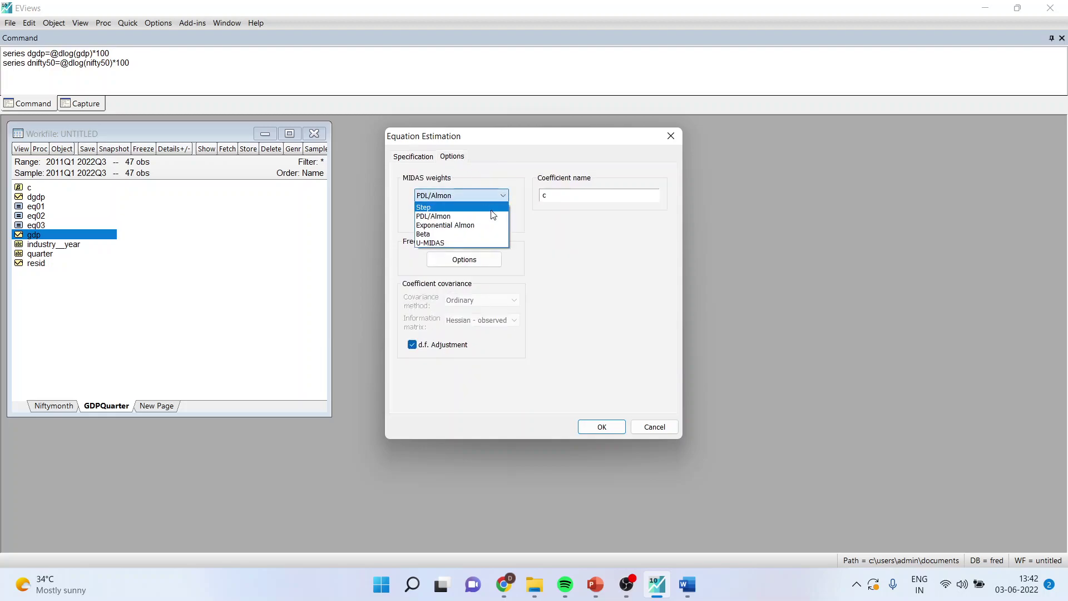
{"action": "left_click", "coordinate": [480, 234]}
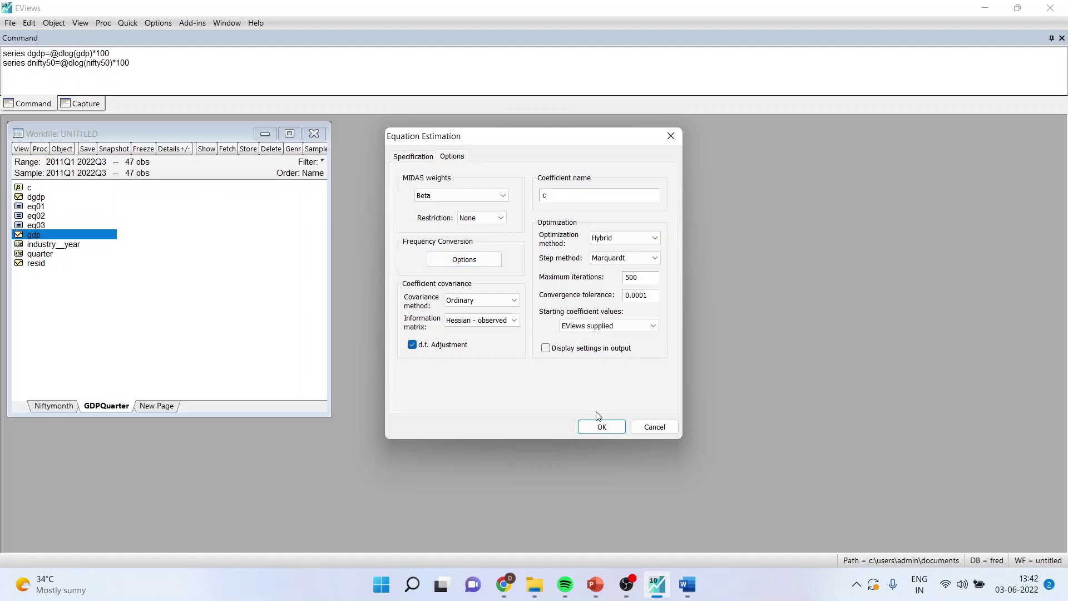
- Estimate the GDP MIDAS equation (R-squared 0.804532) and save it as eq04
{"action": "left_click", "coordinate": [605, 428]}
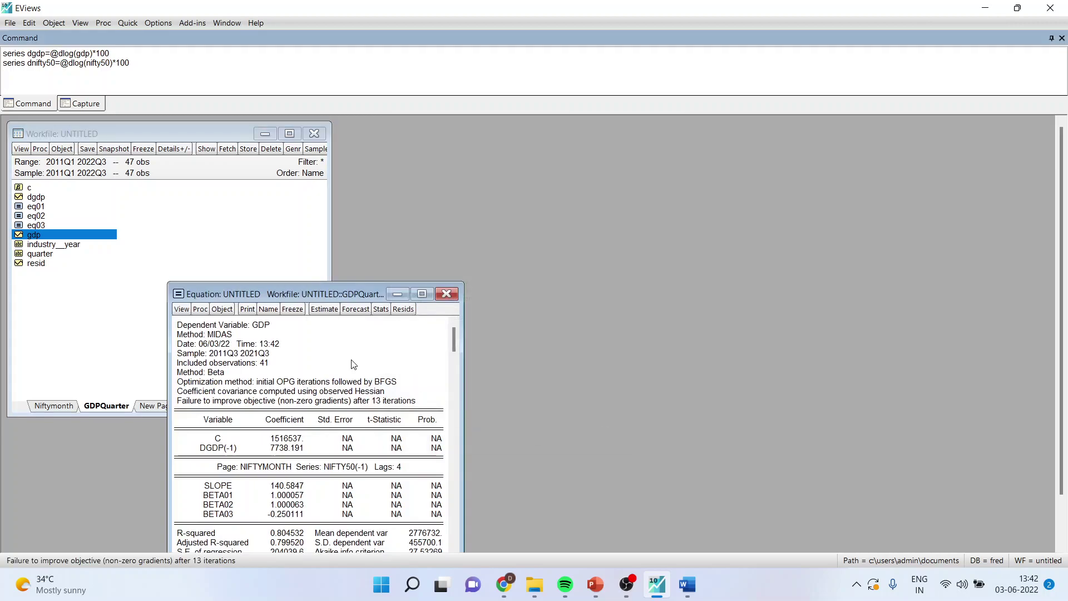
{"action": "left_click_drag", "start_coordinate": [328, 300], "coordinate": [552, 138]}
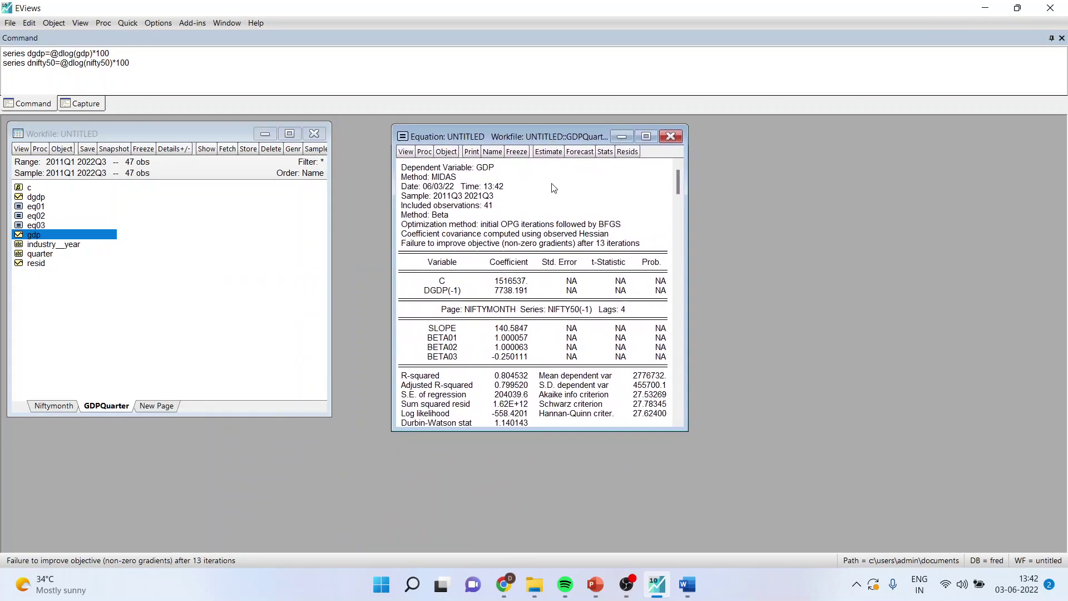
{"action": "left_click", "coordinate": [492, 152]}
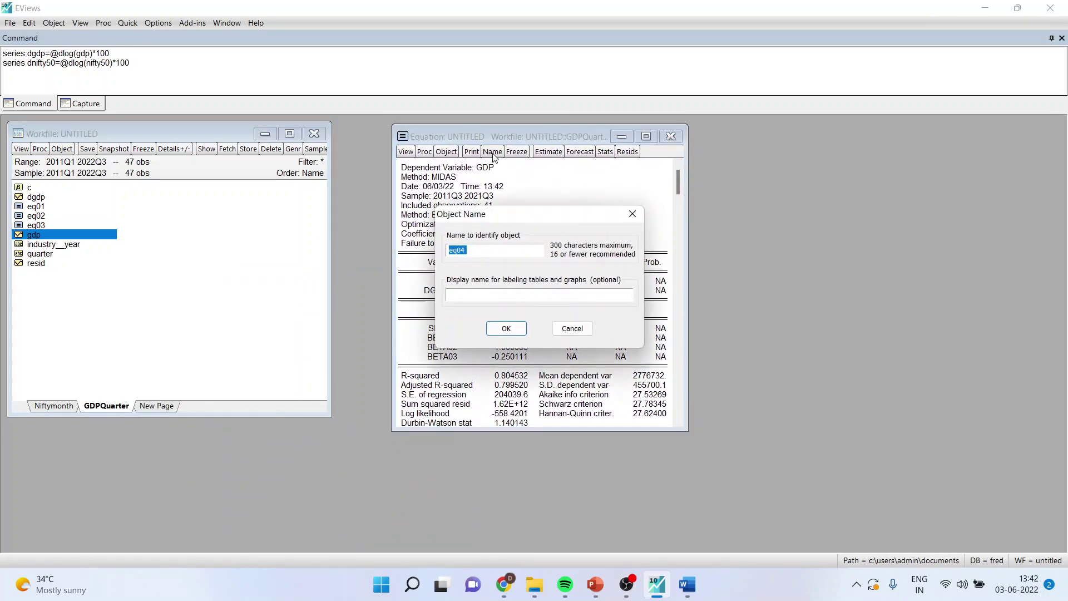
{"action": "left_click", "coordinate": [506, 329]}
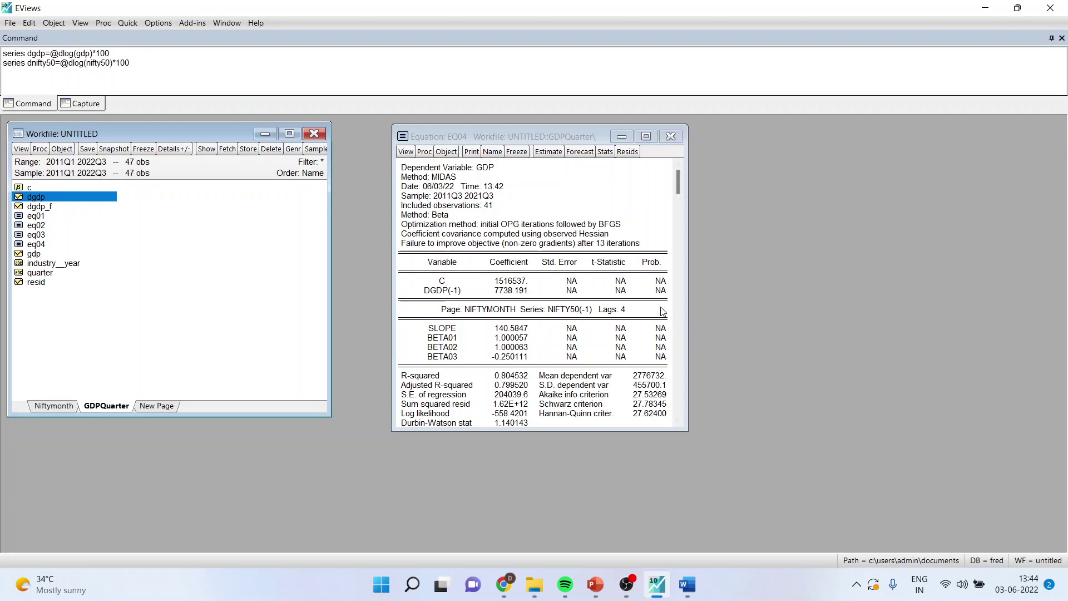
- Highlight the C and DGDP(-1) p-values, then delete the dgdp_f series from the workfile
{"action": "left_click", "coordinate": [662, 283]}
{"action": "left_click_drag", "start_coordinate": [662, 287], "coordinate": [662, 298]}
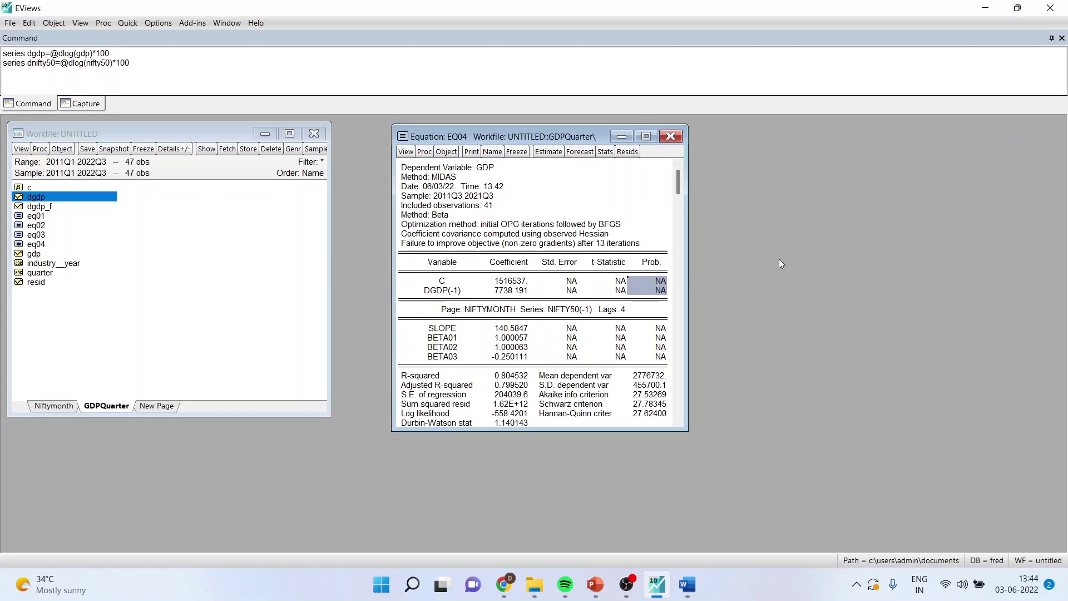
{"action": "left_click", "coordinate": [53, 206]}
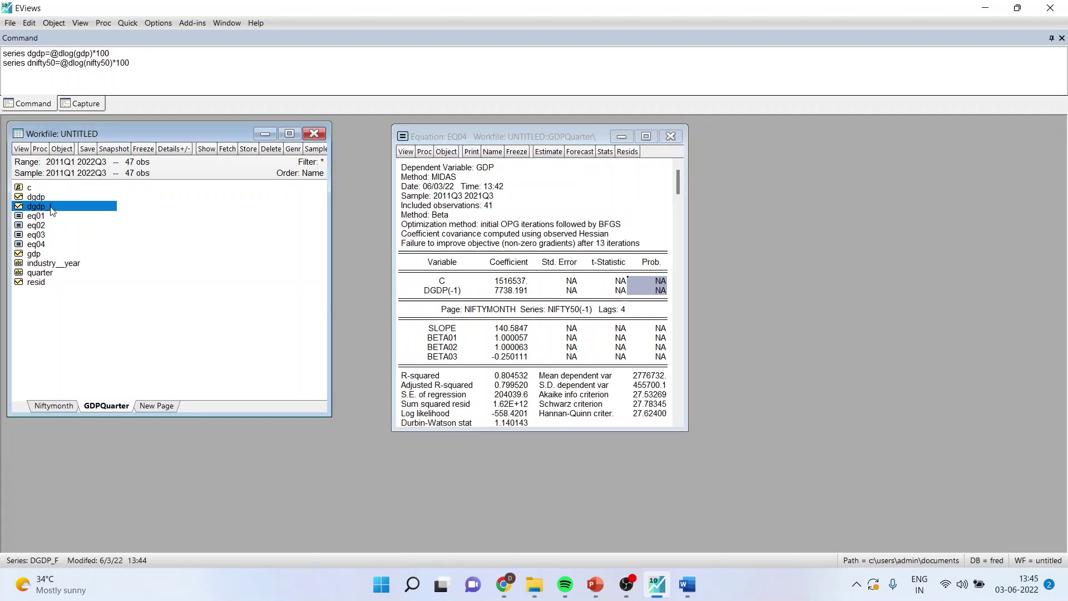
{"action": "key", "text": "Delete"}
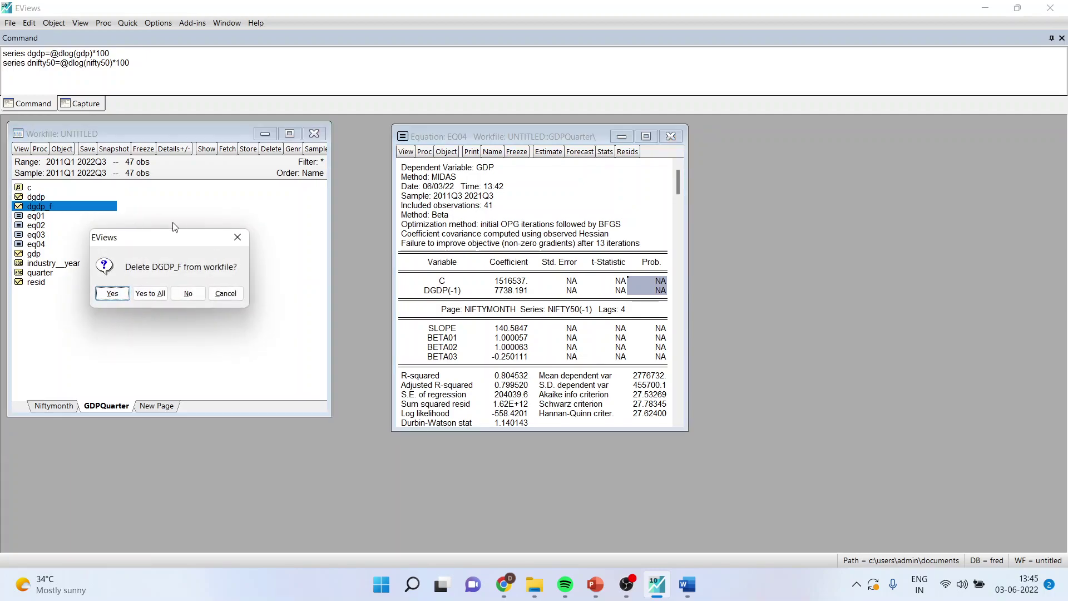
{"action": "left_click", "coordinate": [148, 294]}
- Open the dgdp series and maximize its data window
{"action": "left_click", "coordinate": [42, 198]}
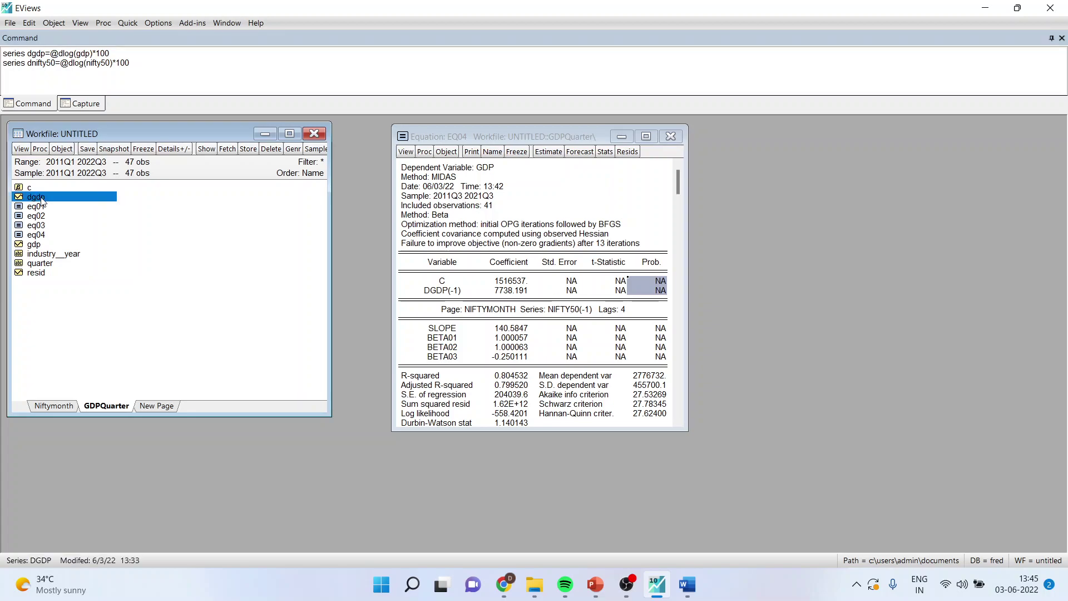
{"action": "double_click", "coordinate": [42, 199]}
{"action": "left_click_drag", "start_coordinate": [282, 335], "coordinate": [241, 139]}
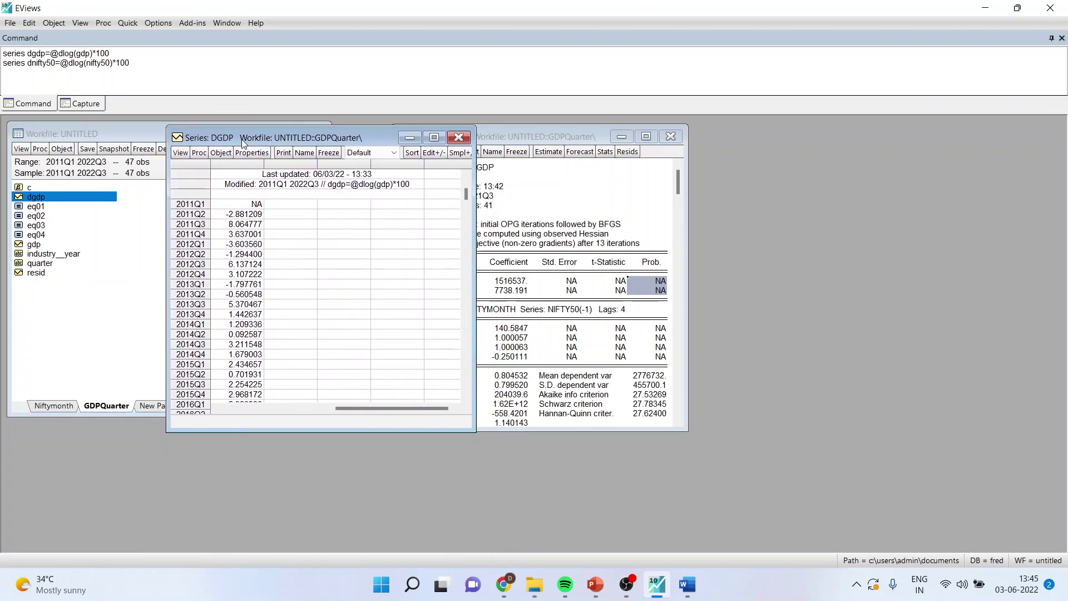
{"action": "left_click", "coordinate": [434, 138]}
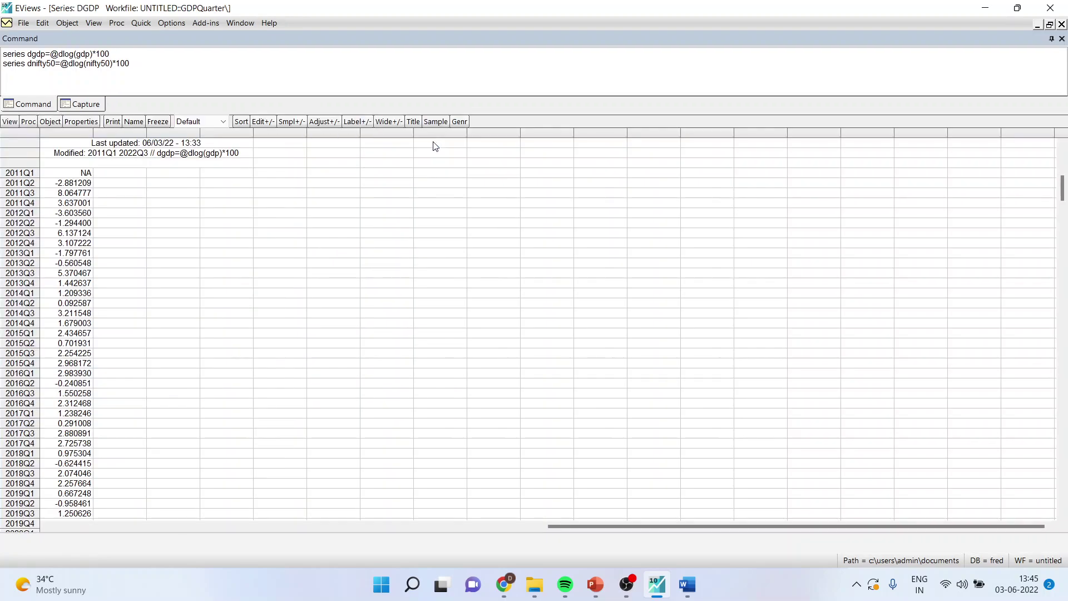
- Start DGDP forecast averaging over eq01 eq02 eq03 with forecast sample 2021Q1 2022Q3
{"action": "left_click", "coordinate": [29, 121]}
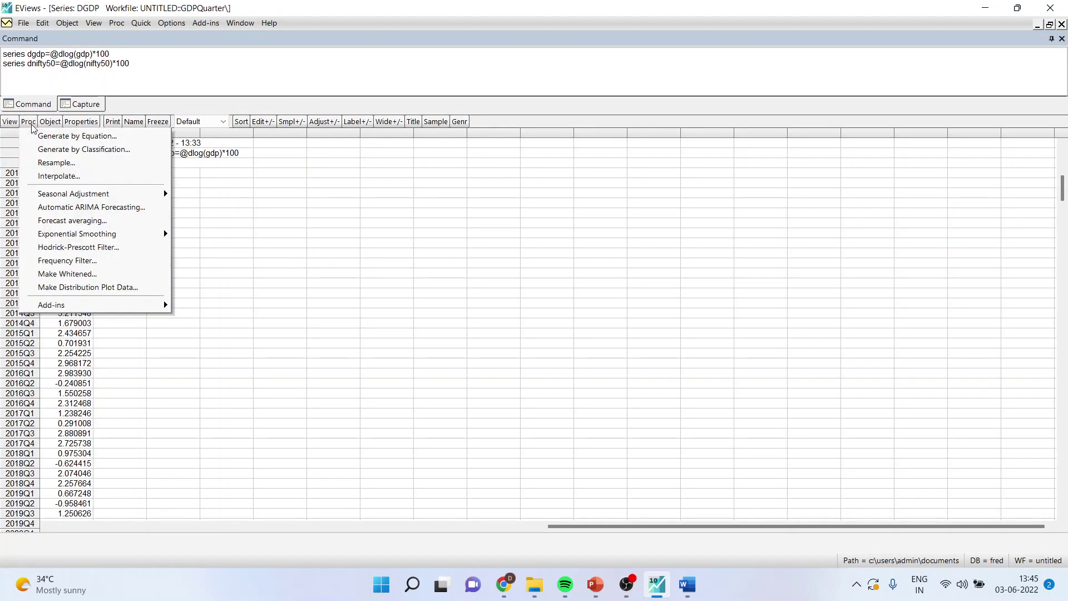
{"action": "left_click", "coordinate": [93, 223]}
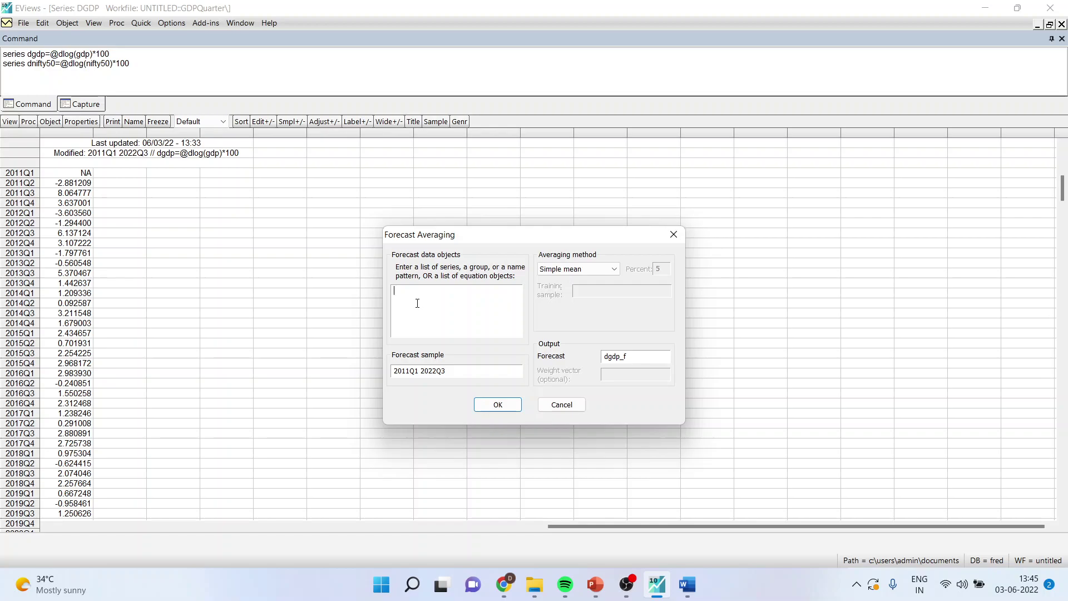
{"action": "type", "text": "eq01 eq02 eq03"}
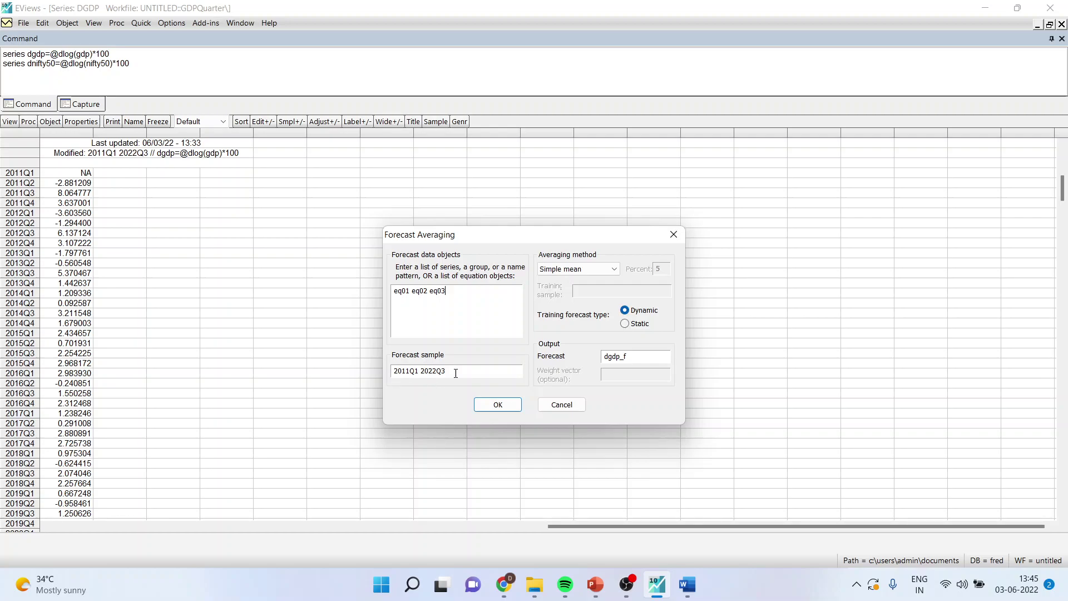
{"action": "left_click", "coordinate": [406, 371]}
{"action": "key", "text": "BackSpace"}
{"action": "type", "text": "2"}
- Run the forecast averaging and view the Forecast Comparison graph of DGDP, EQ01–EQ03 and DGDP_F
{"action": "left_click", "coordinate": [497, 405]}
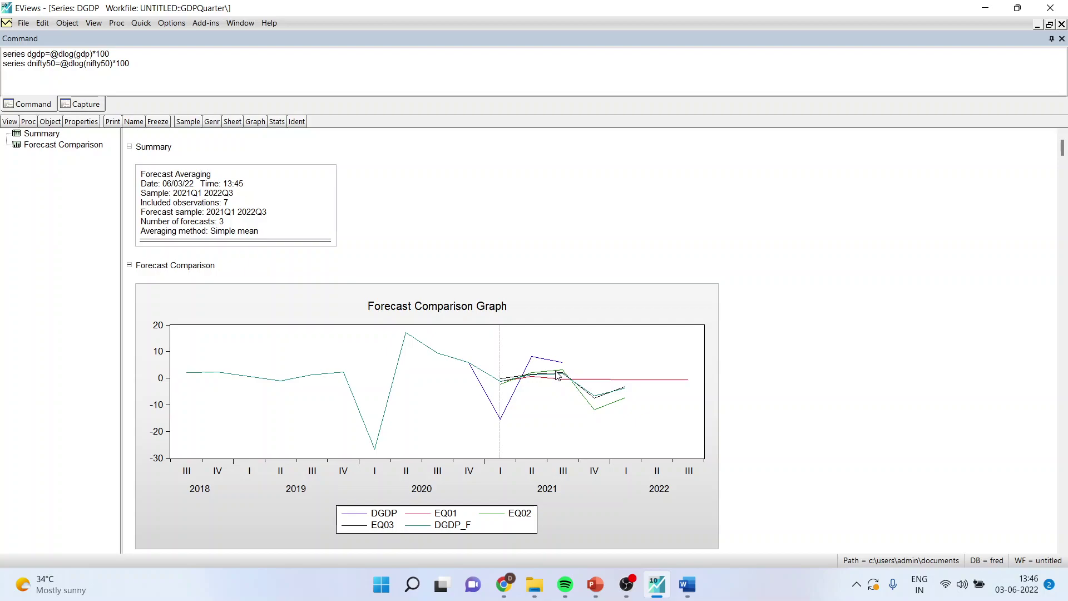
{"action": "left_click", "coordinate": [67, 146]}
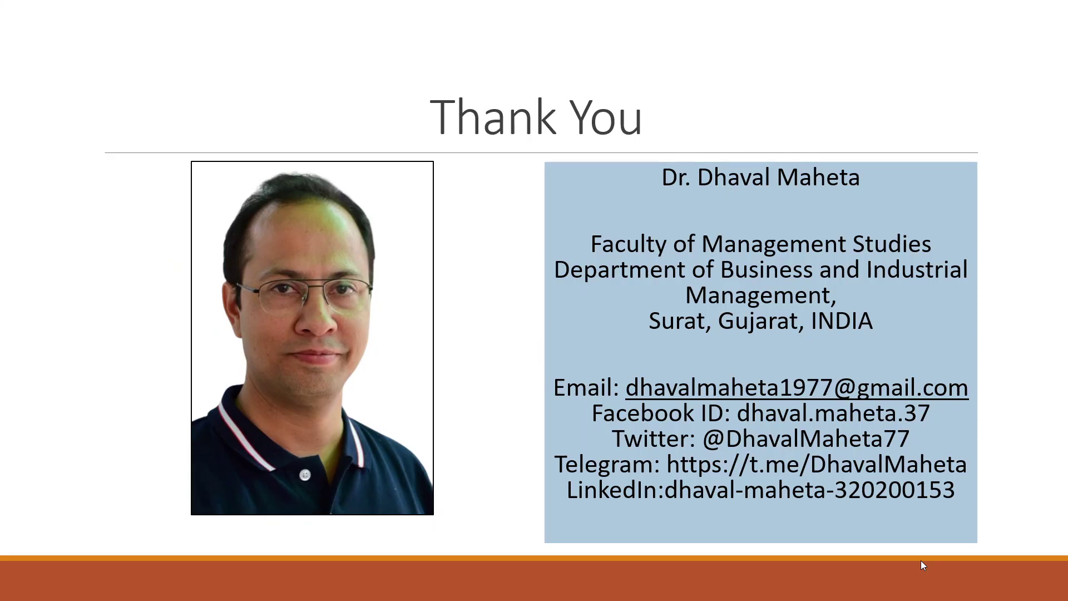
- Show the overview of all four MIDAS presentation slides with the minus key
{"action": "key", "text": "minus"}
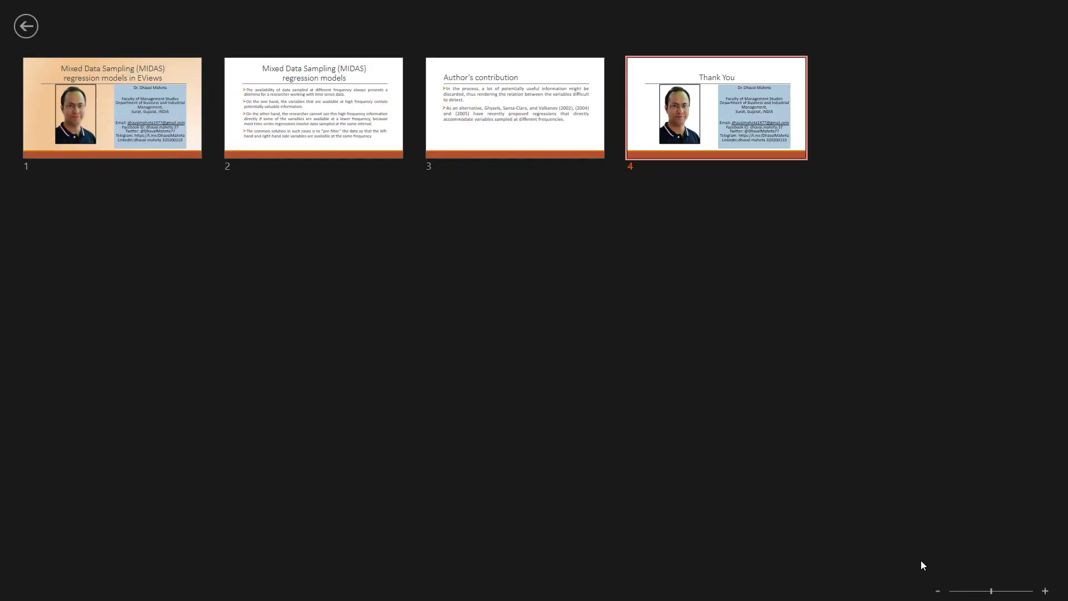